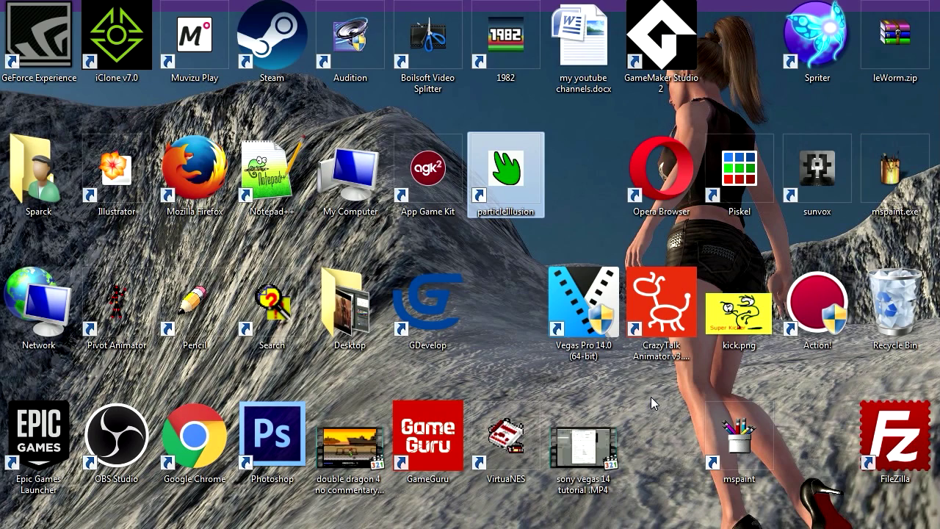
# Step: Move the particleIllusion desktop shortcut one slot over and launch particleIllusion
pyautogui.moveTo(508, 176)
pyautogui.mouseDown()
pyautogui.moveTo(585, 187)
pyautogui.moveTo(508, 176)
pyautogui.mouseUp()
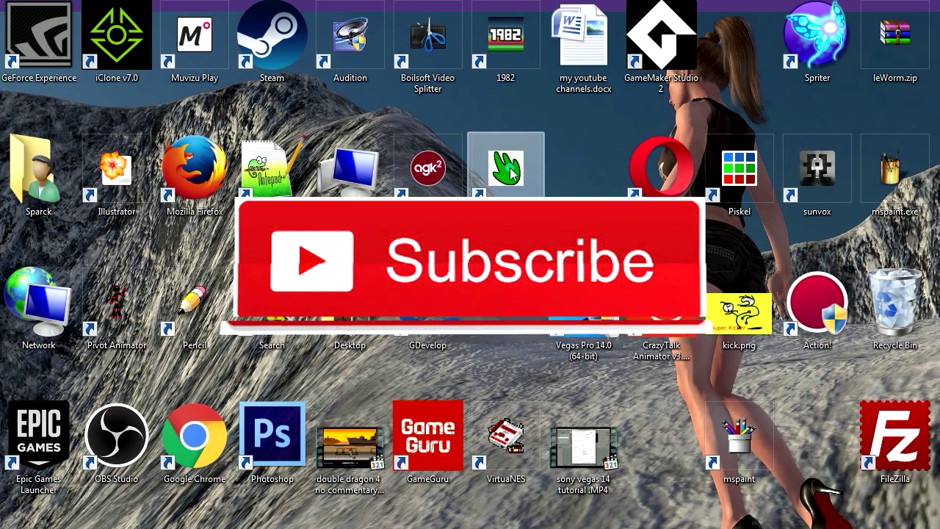
pyautogui.doubleClick(473, 200)
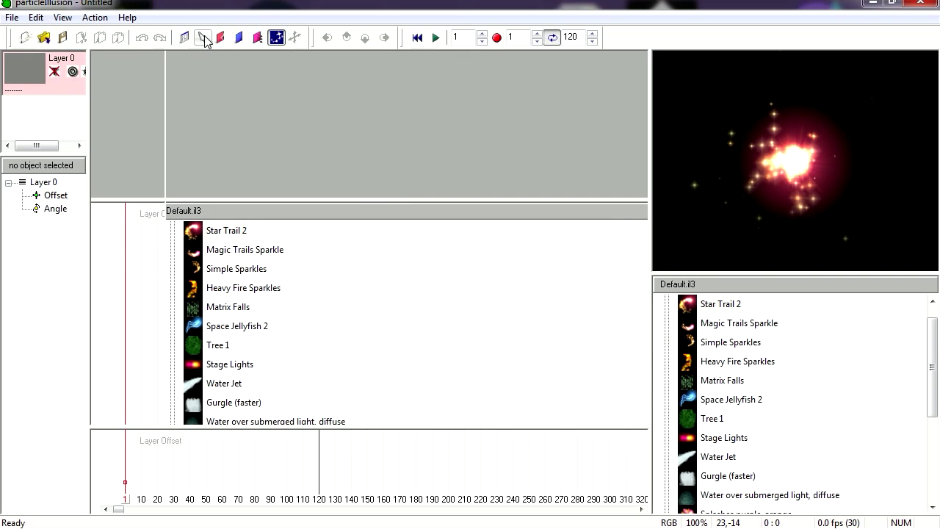
# Step: Show the black stage, preview Magic Trails Sparkle, Simple Sparkles, Heavy Fire Sparkles, Matrix Falls, then reselect Star Trail 2
pyautogui.click(26, 36)
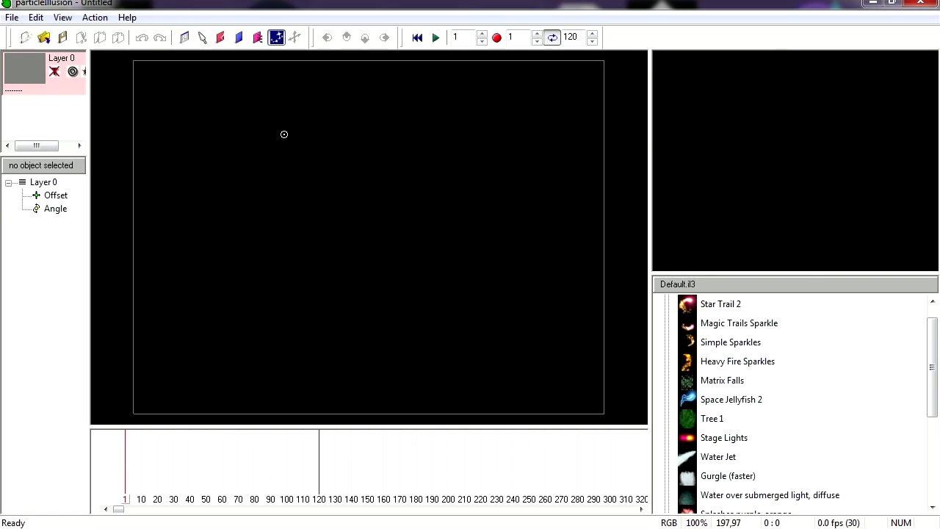
pyautogui.click(725, 307)
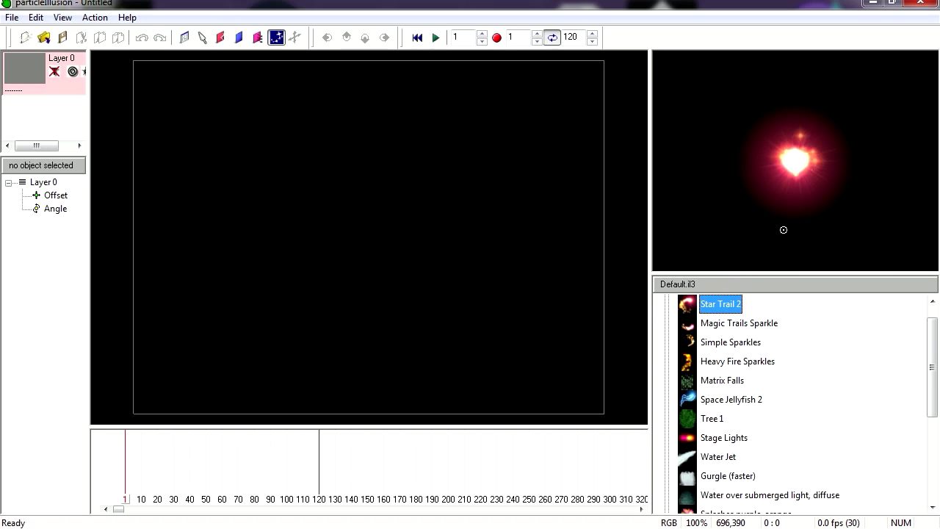
pyautogui.click(735, 324)
pyautogui.click(735, 342)
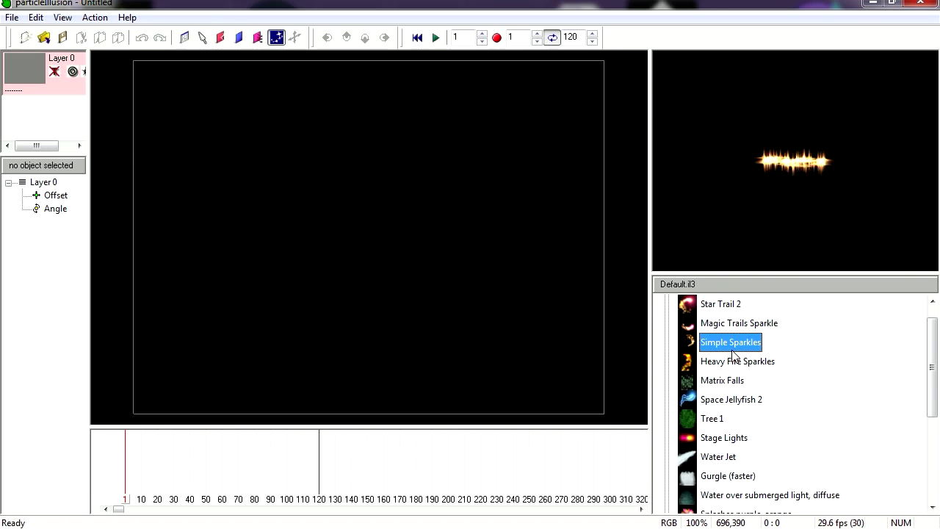
pyautogui.click(732, 362)
pyautogui.click(730, 380)
pyautogui.click(712, 307)
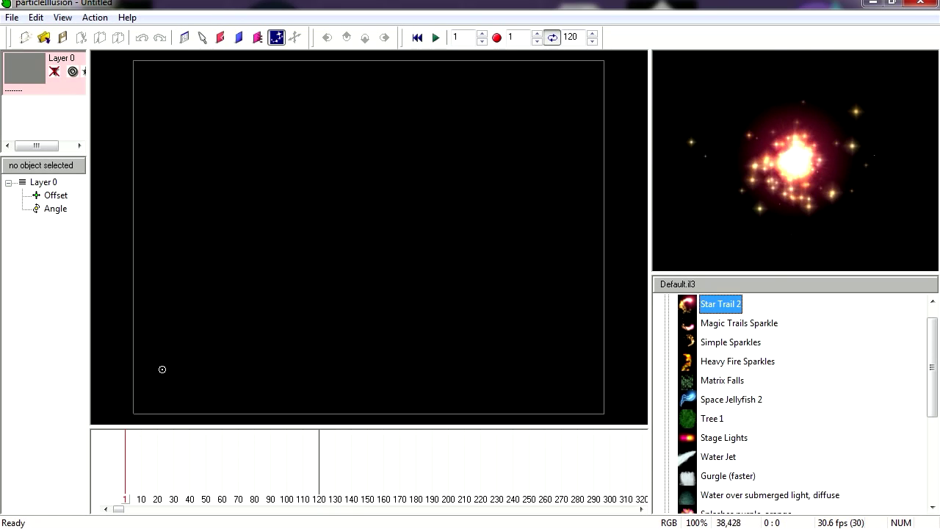
# Step: Place a Star Trail 2 emitter top-left and animate it to the bottom-right by frame 120
pyautogui.click(174, 130)
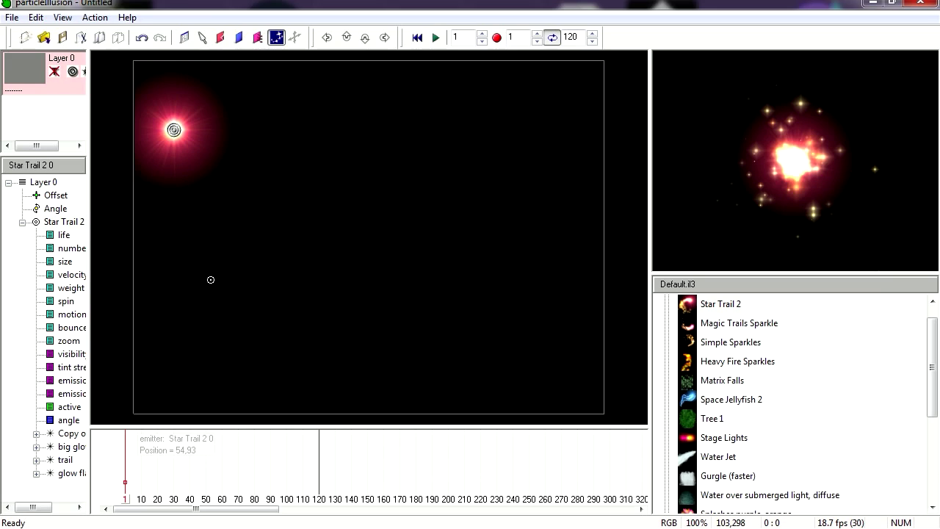
pyautogui.moveTo(126, 502); pyautogui.dragTo(320, 502)
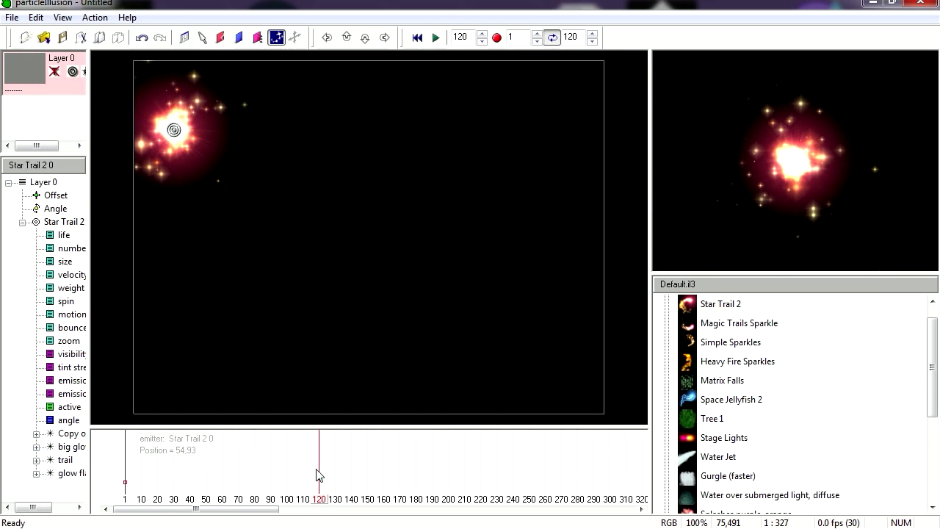
pyautogui.click(203, 38)
pyautogui.moveTo(189, 135); pyautogui.dragTo(605, 414)
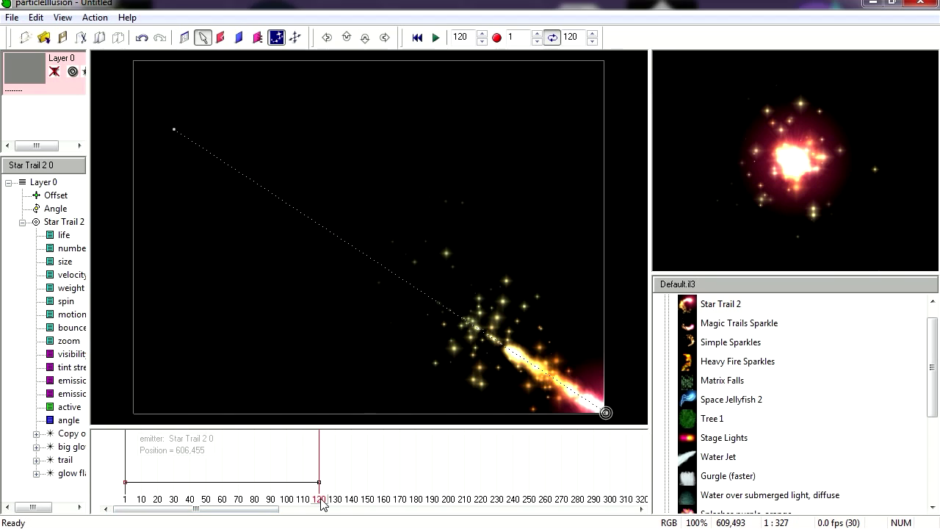
# Step: Play back the diagonal emitter animation, then start recording it to image files
pyautogui.click(435, 38)
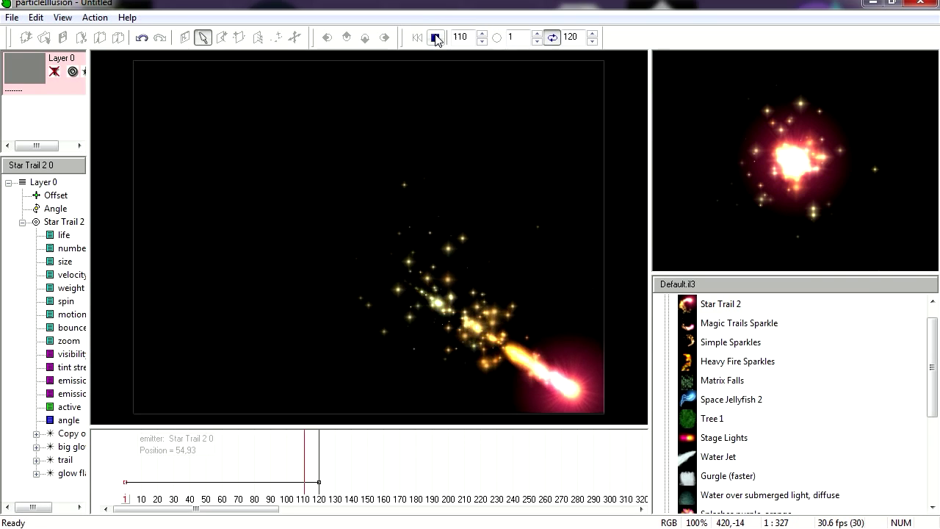
pyautogui.click(435, 37)
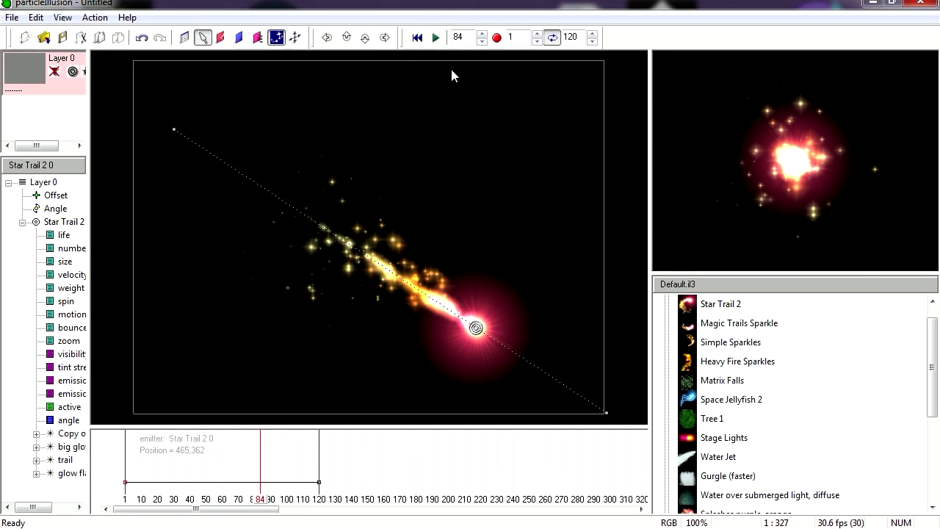
pyautogui.click(571, 37)
pyautogui.click(496, 37)
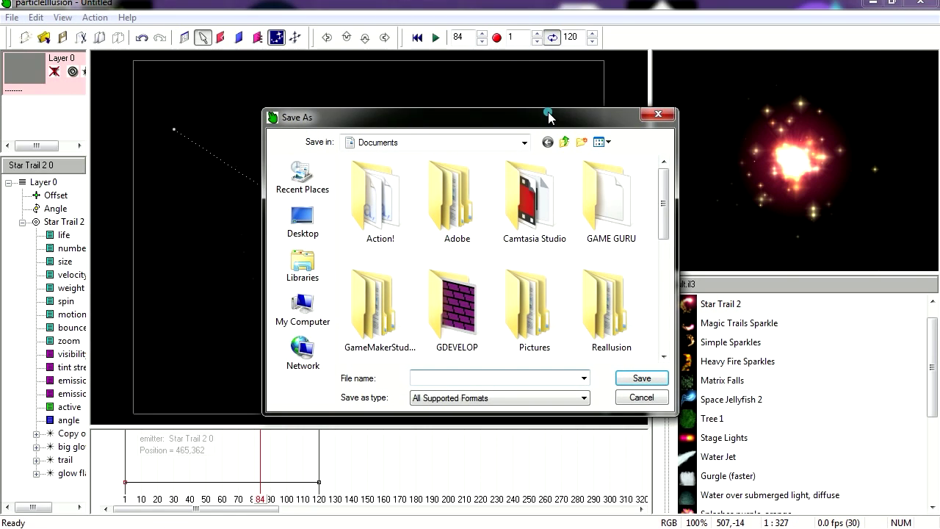
# Step: Browse the save dialog to Libraries > Pictures > Animation
pyautogui.click(314, 278)
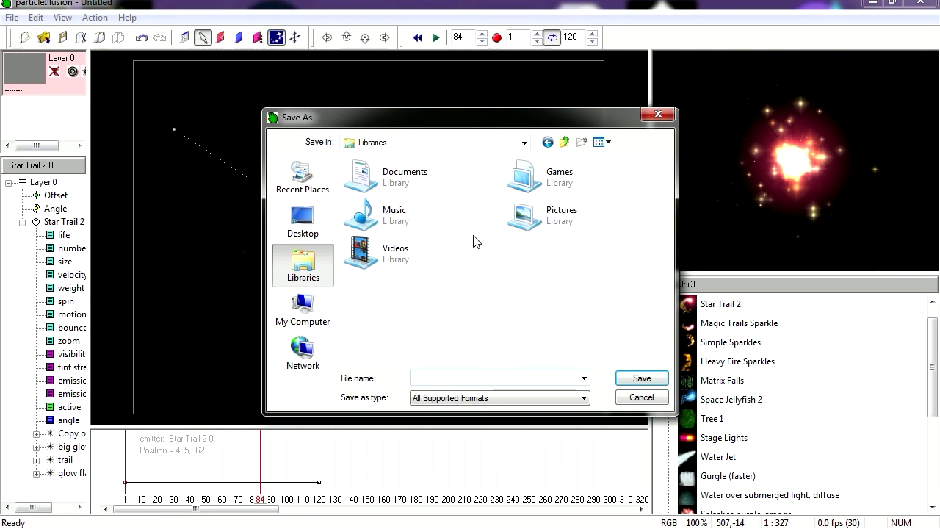
pyautogui.doubleClick(560, 221)
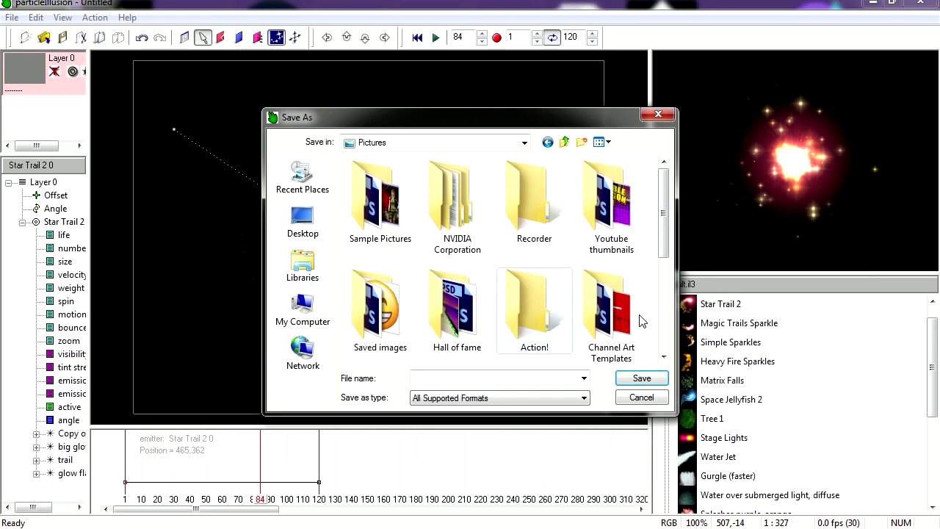
pyautogui.scroll(-3, 556, 257)
pyautogui.doubleClick(379, 287)
pyautogui.scroll(3, 537, 302)
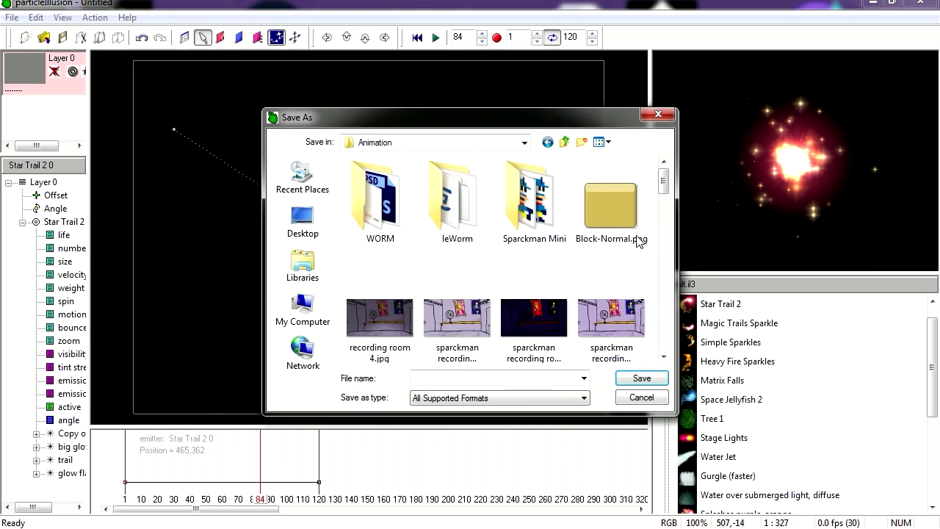
pyautogui.scroll(-10, 558, 308)
# Step: Create and open a new folder named 'particles' inside Animation
pyautogui.rightClick(491, 326)
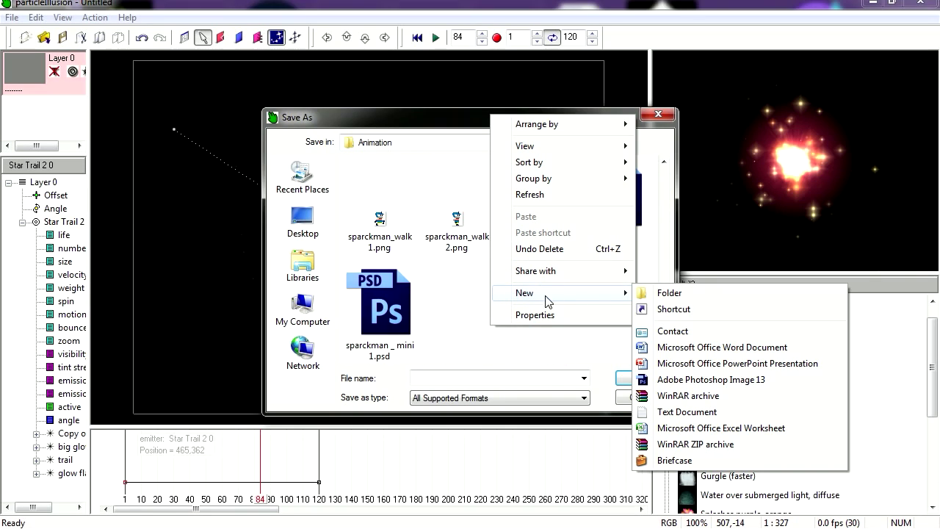
pyautogui.click(650, 260)
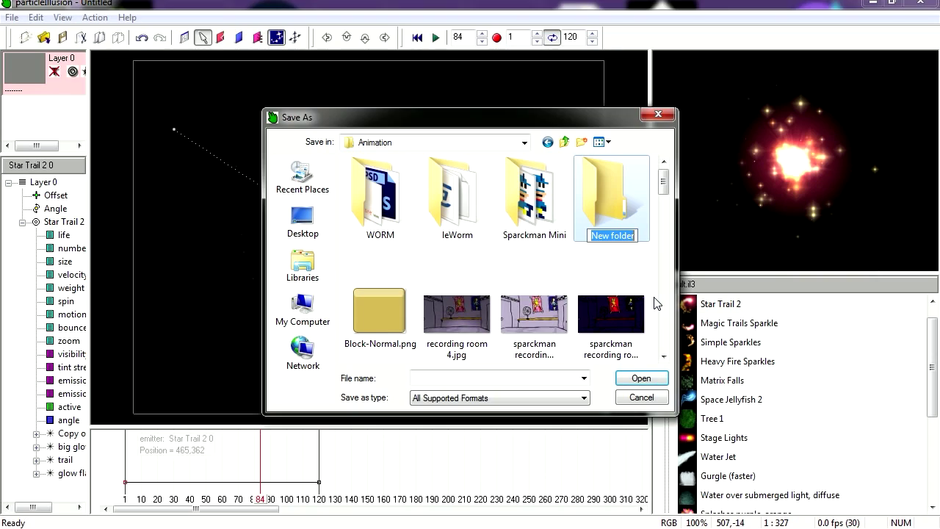
pyautogui.press('BackSpace')
pyautogui.write('particl')
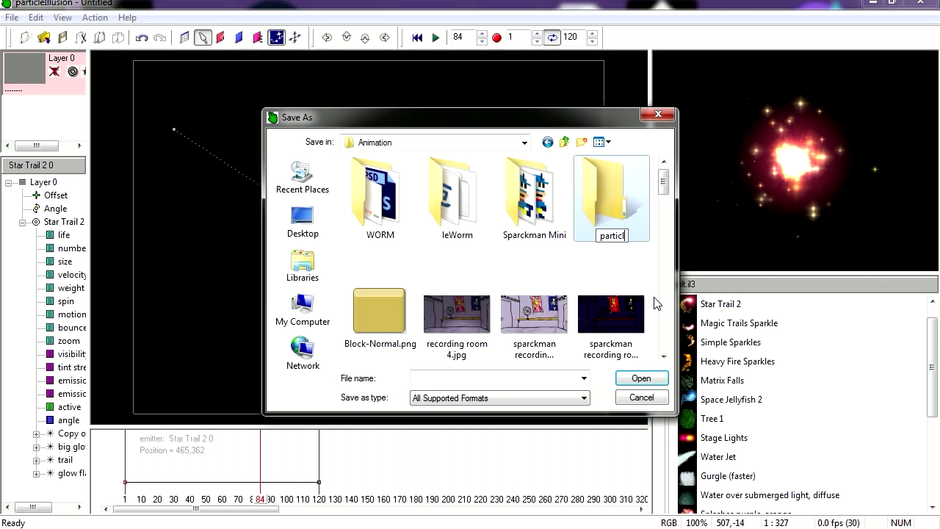
pyautogui.write('es')
pyautogui.press('Return')
pyautogui.press('Return')
# Step: Create and open a 'le fire' folder inside particles
pyautogui.rightClick(500, 238)
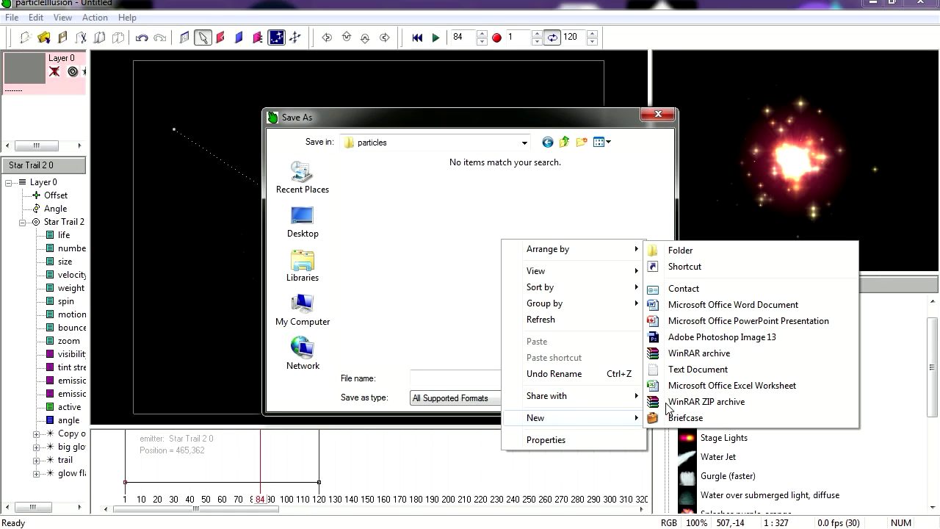
pyautogui.click(693, 249)
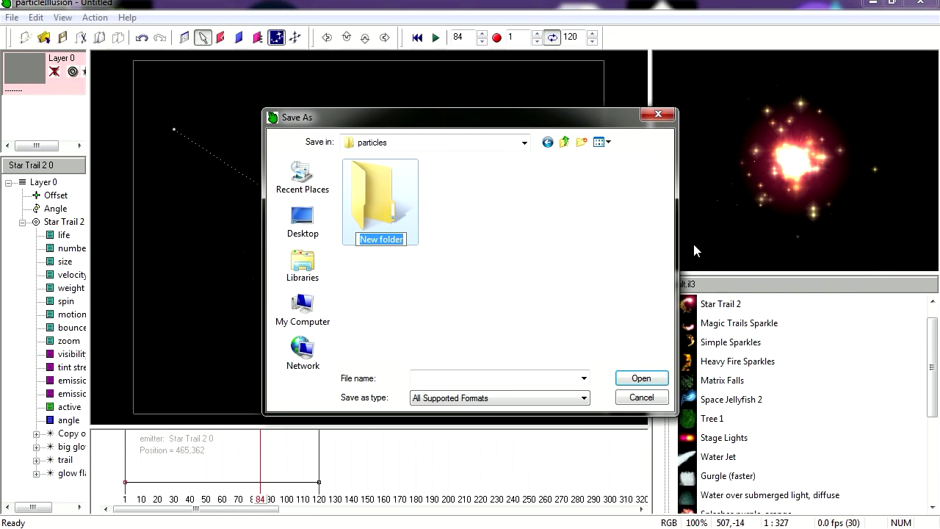
pyautogui.write('s')
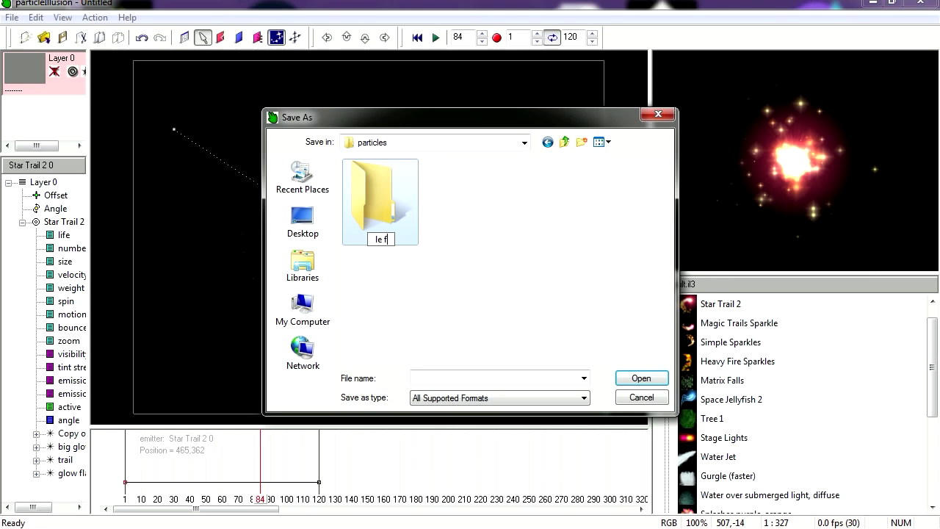
pyautogui.press('Return')
pyautogui.press('Return')
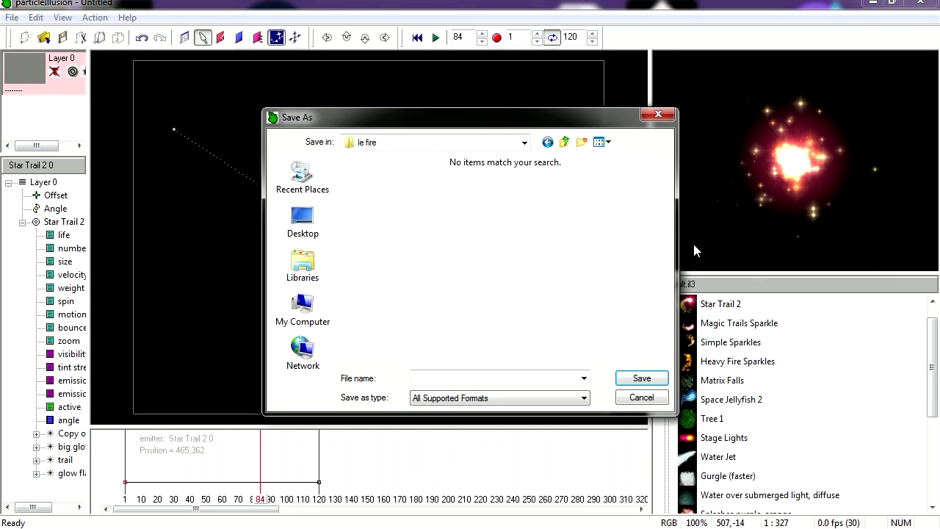
# Step: Render frames 1–120 as 'lefire' PNG images with Save Alpha enabled
pyautogui.click(580, 398)
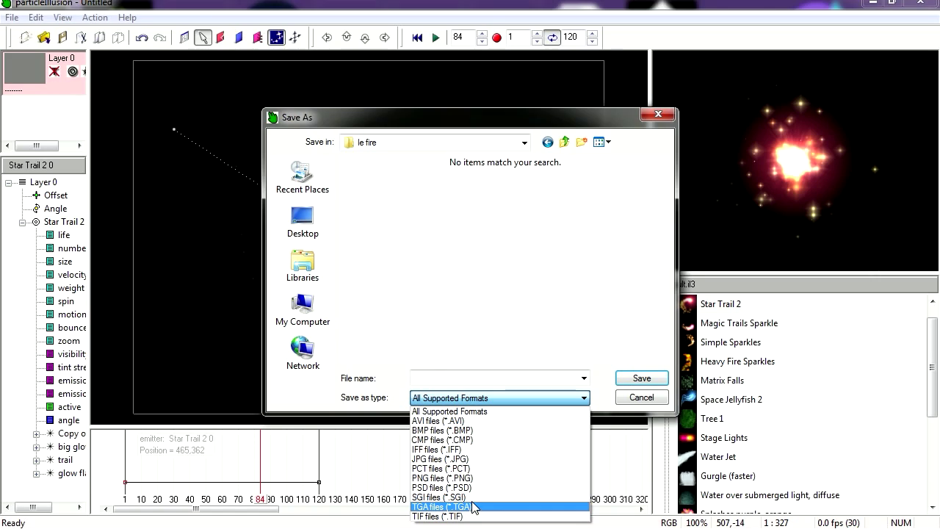
pyautogui.click(472, 478)
pyautogui.click(448, 376)
pyautogui.write('lefire')
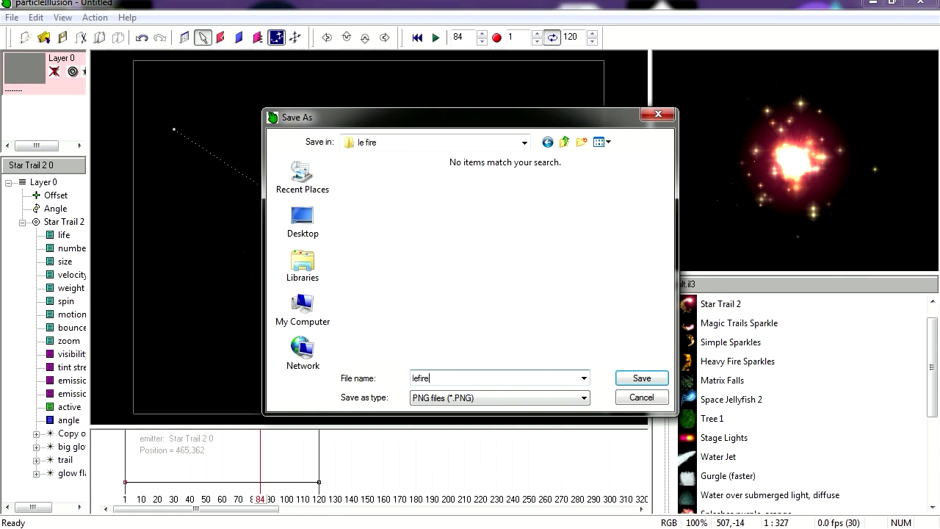
pyautogui.press('Return')
pyautogui.click(444, 180)
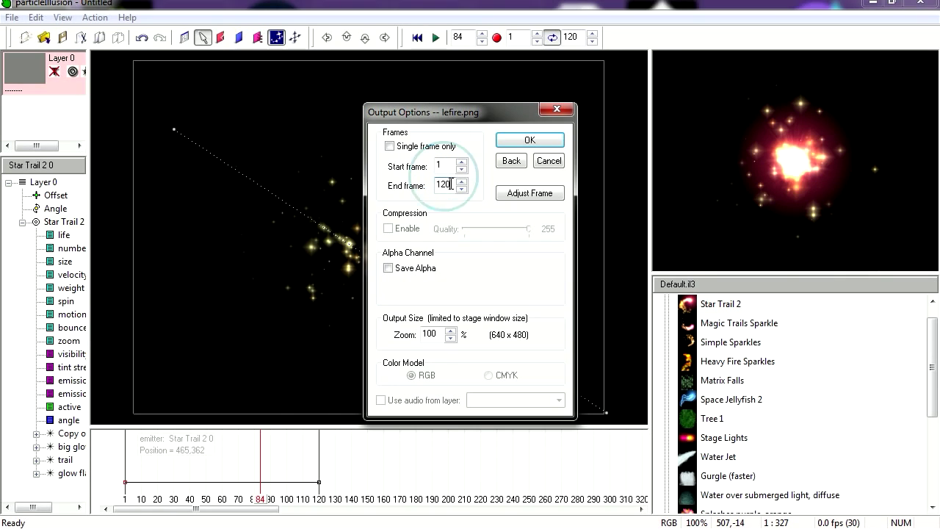
pyautogui.click(395, 270)
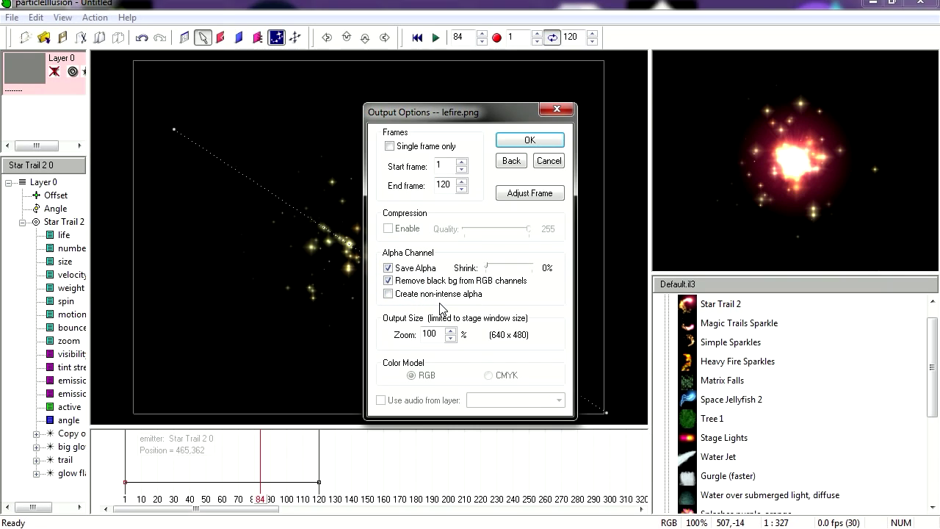
pyautogui.click(529, 141)
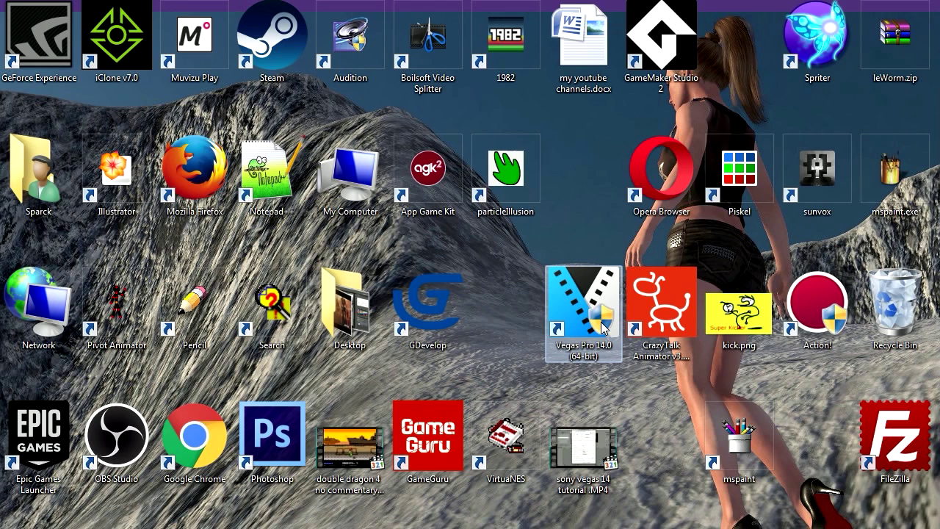
# Step: Launch Vegas Pro and create a 1280×720, 30 fps progressive project with Interpolate fields deinterlacing
pyautogui.doubleClick(600, 321)
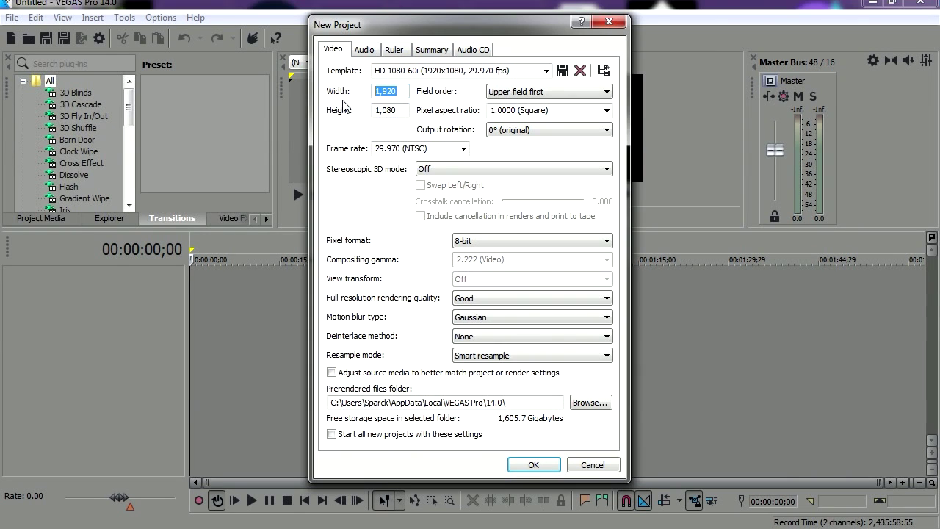
pyautogui.write('1280')
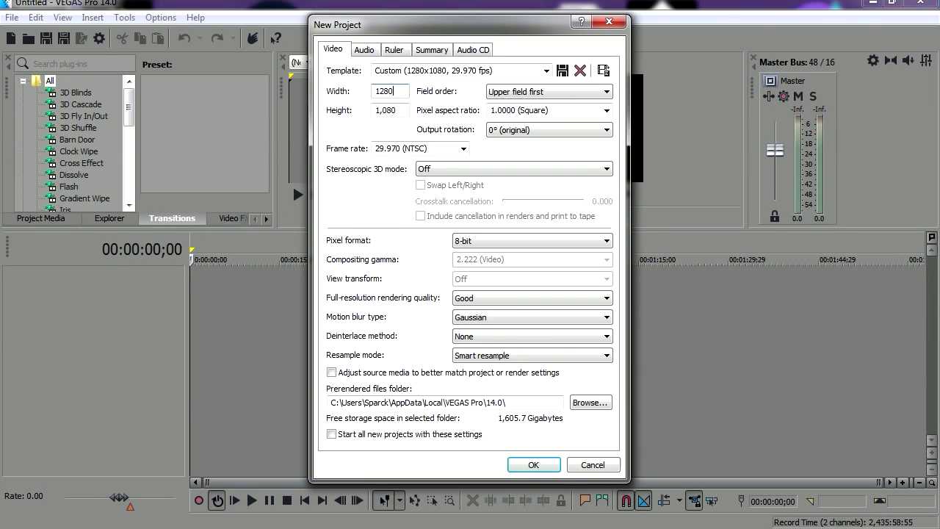
pyautogui.press('Tab')
pyautogui.write('7')
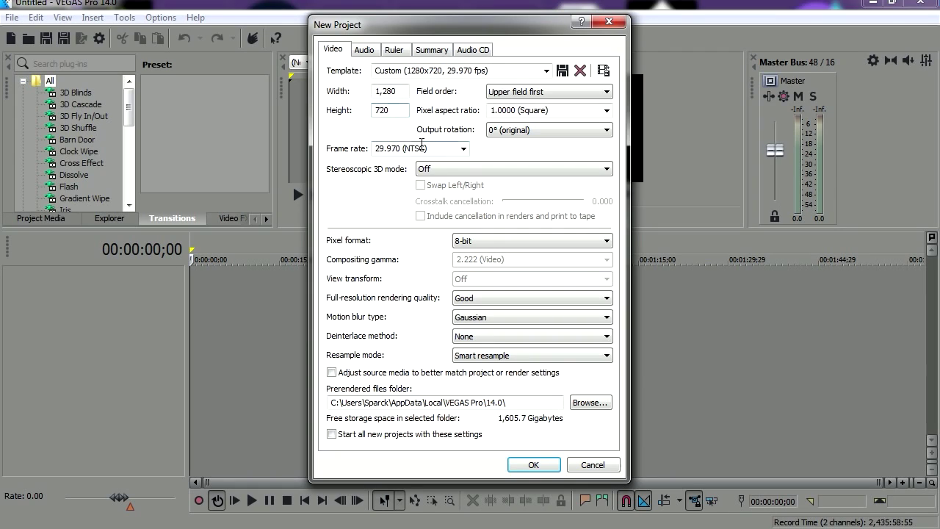
pyautogui.press('Tab')
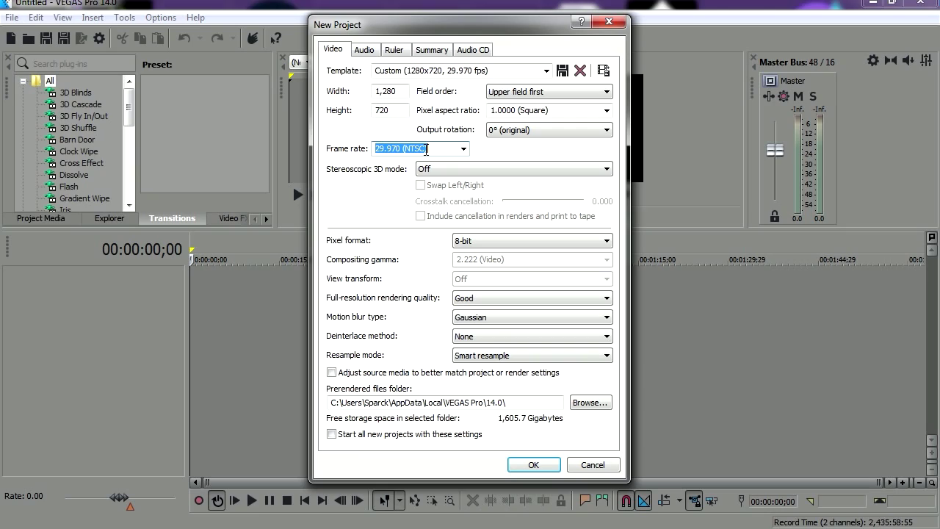
pyautogui.write('30')
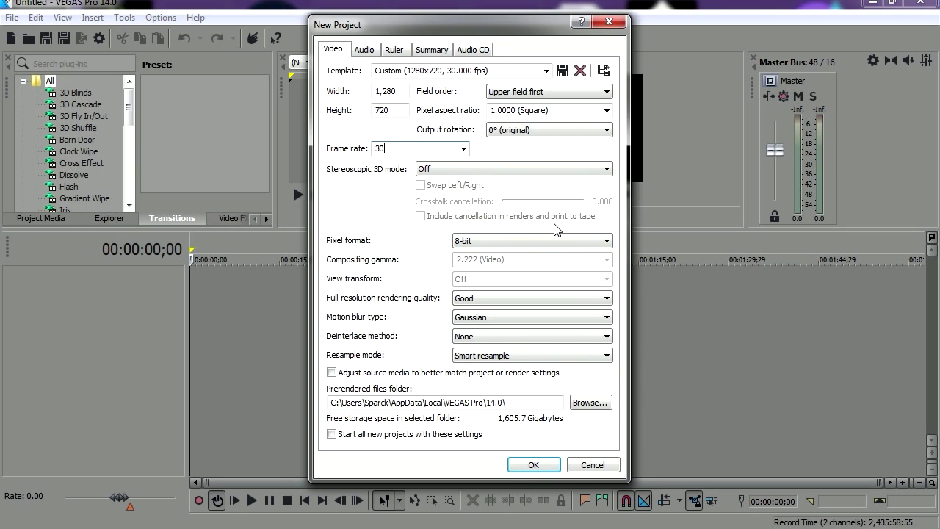
pyautogui.click(566, 92)
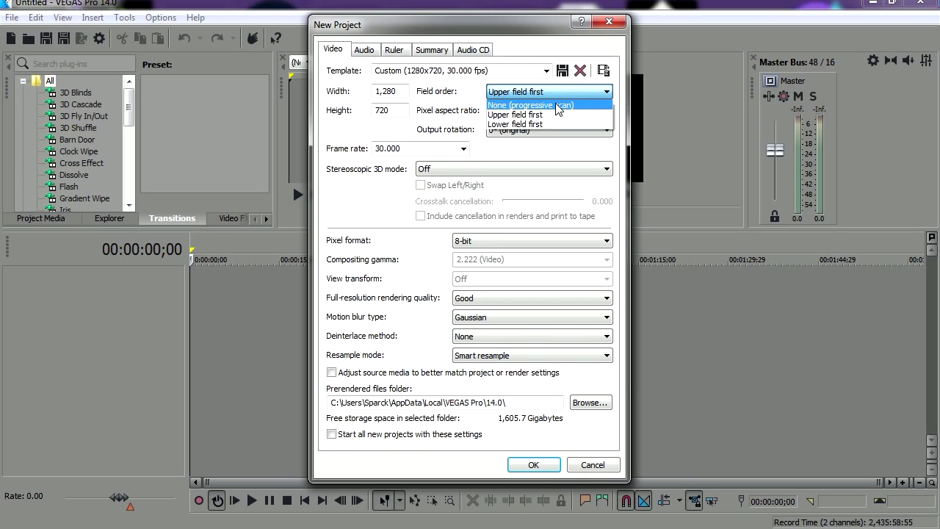
pyautogui.click(558, 106)
pyautogui.click(488, 339)
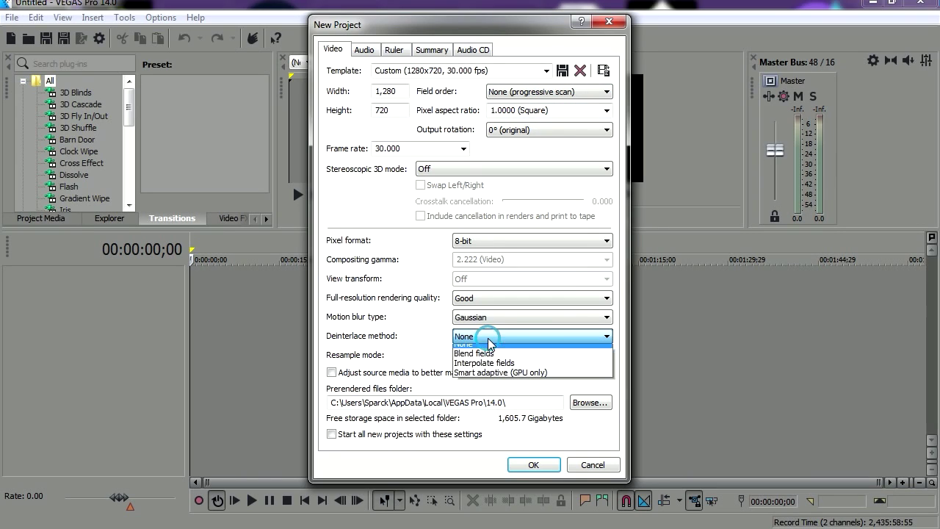
pyautogui.click(503, 369)
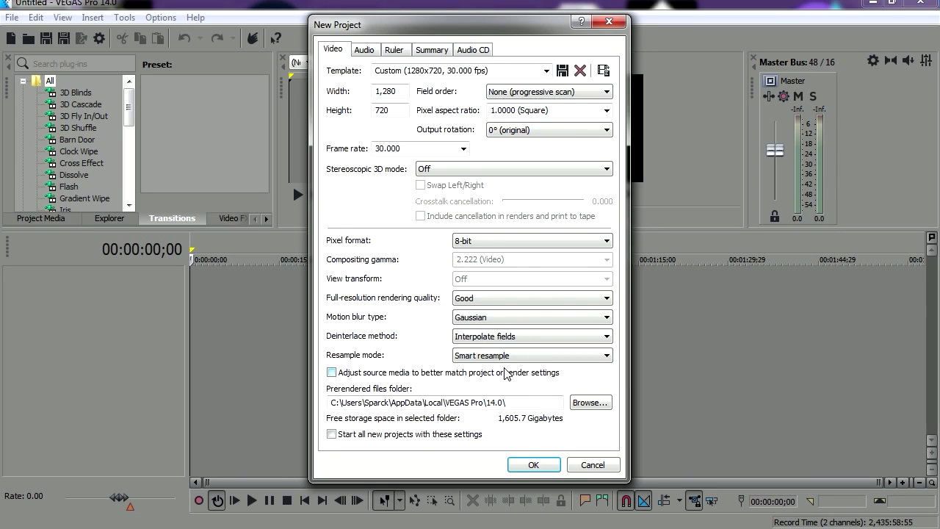
pyautogui.click(547, 468)
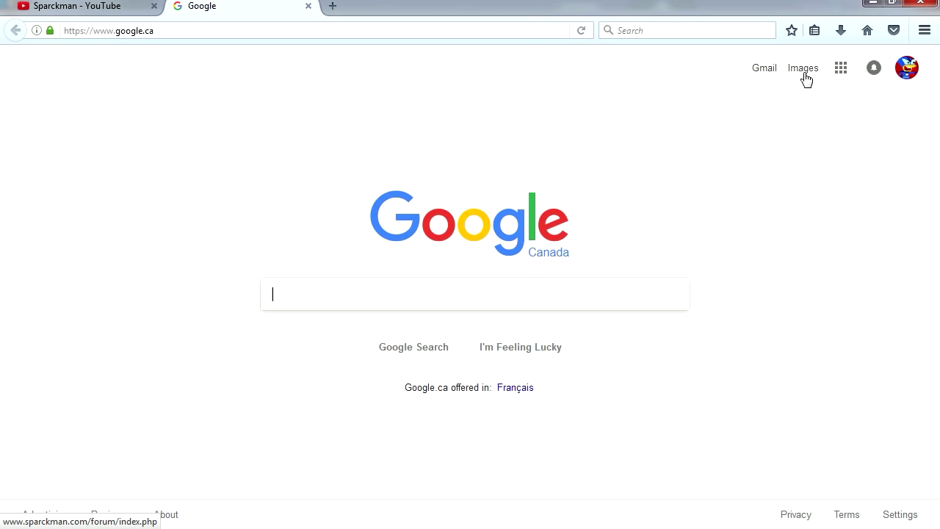
# Step: Search Google Images for 'earth' and copy an earth-horizon picture
pyautogui.click(803, 70)
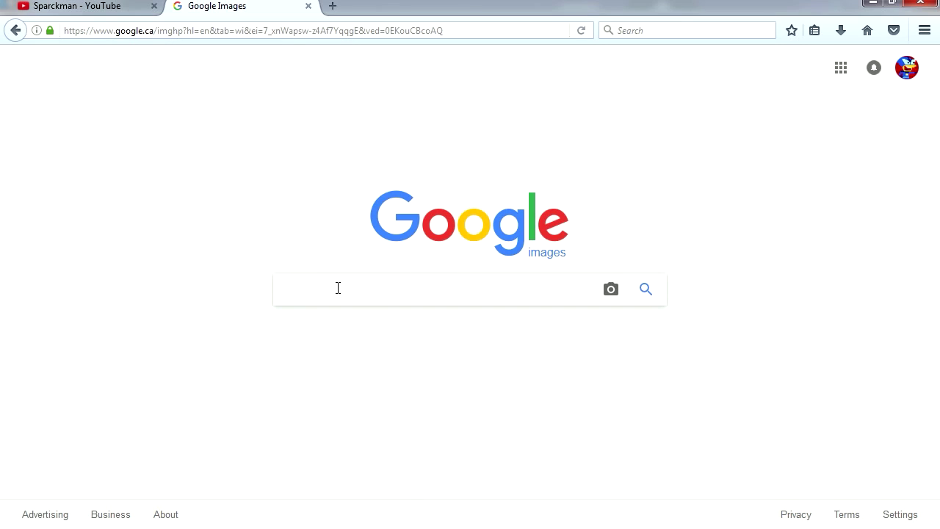
pyautogui.write('earth')
pyautogui.press('Return')
pyautogui.click(844, 269)
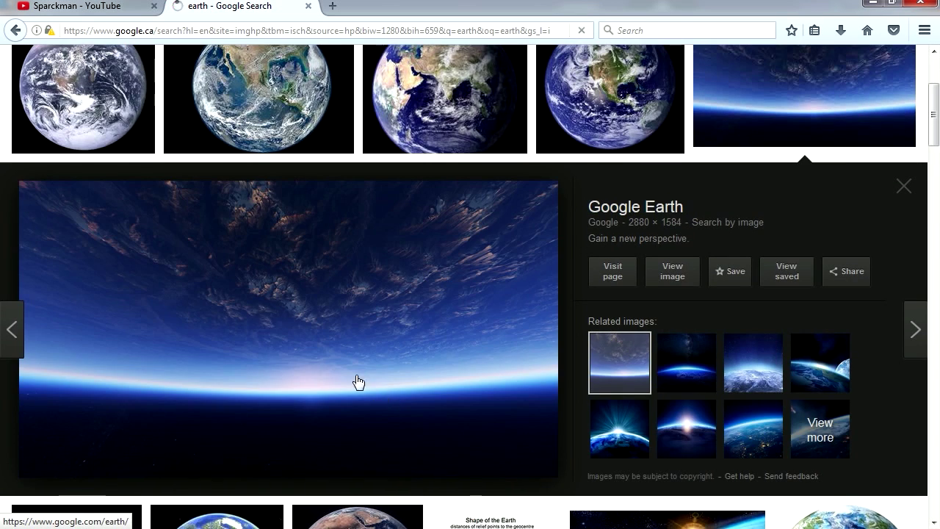
pyautogui.rightClick(336, 360)
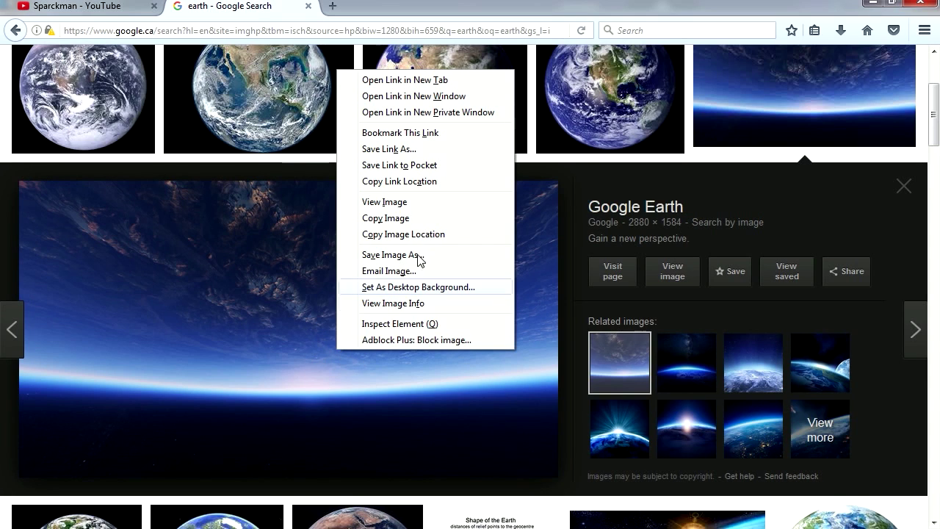
pyautogui.click(391, 218)
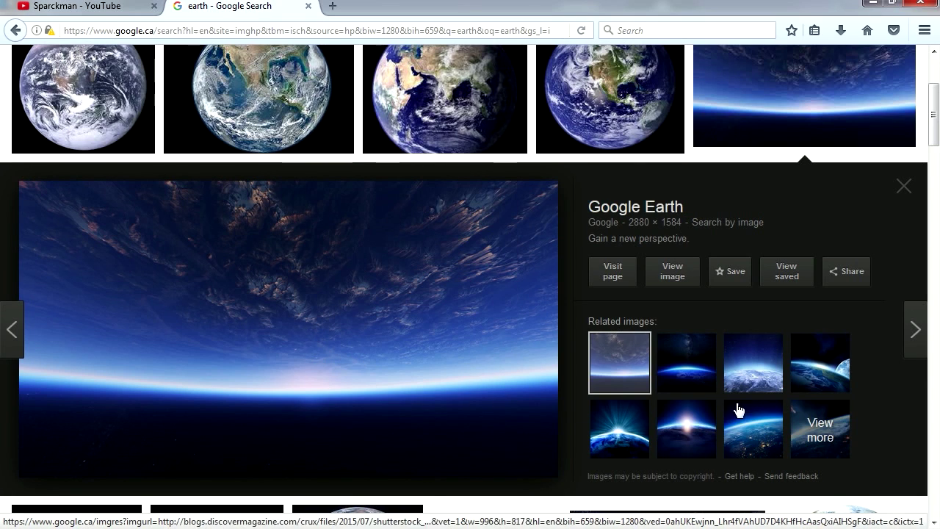
# Step: Copy a related blue-lit earth-horizon image instead
pyautogui.click(685, 369)
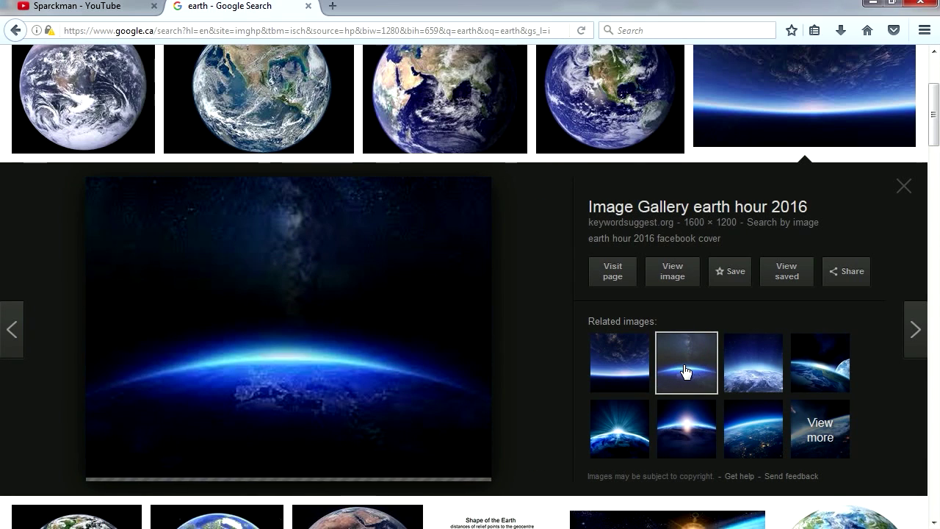
pyautogui.rightClick(353, 349)
pyautogui.click(403, 213)
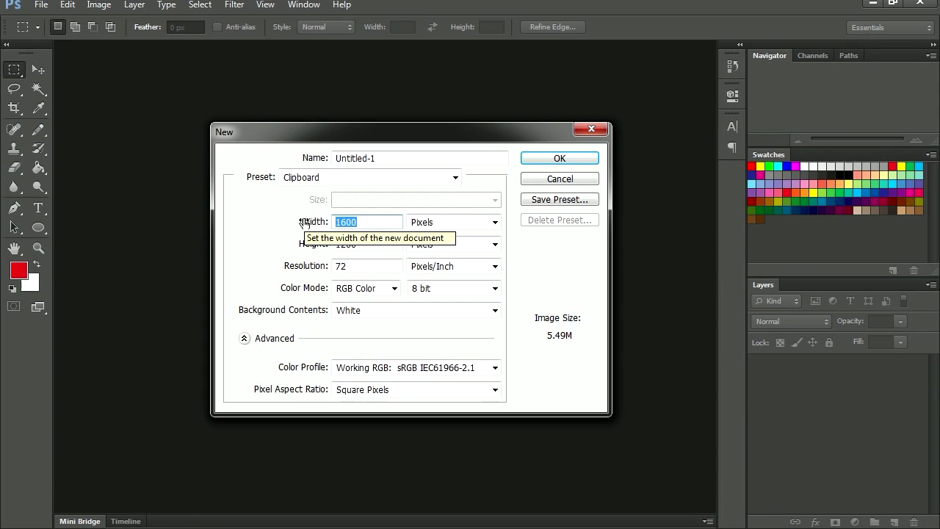
# Step: Create a 1280×720 Photoshop canvas and paste the earth image into it
pyautogui.write('1')
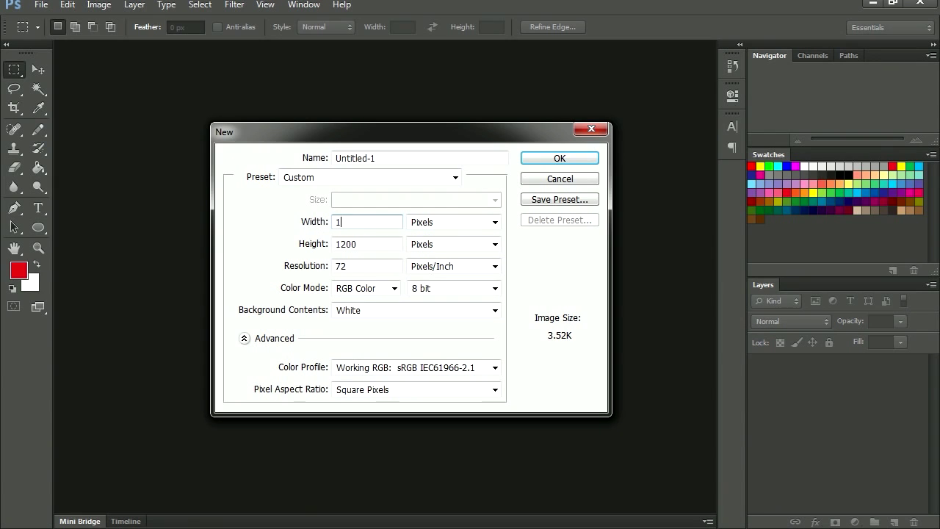
pyautogui.write('280')
pyautogui.click(354, 248)
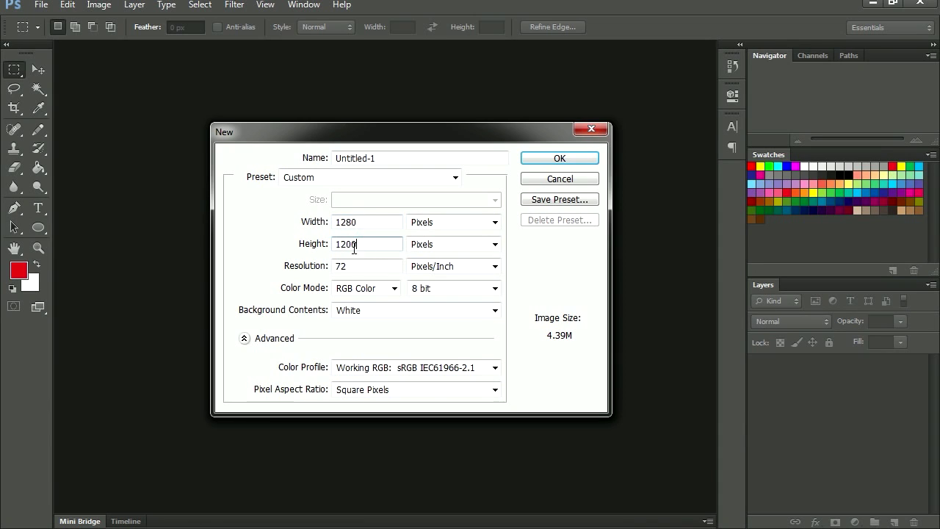
pyautogui.write('720')
pyautogui.press('Return')
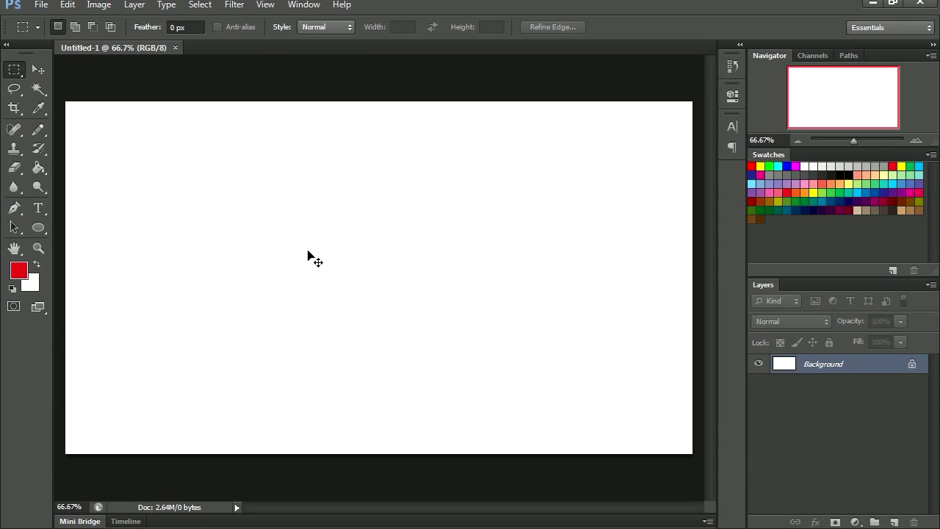
pyautogui.hotkey('ctrl', 'v')
# Step: Move the earth layer up to fill the canvas and merge both layers
pyautogui.press('v')
pyautogui.rightClick(399, 325)
pyautogui.click(426, 334)
pyautogui.moveTo(415, 352); pyautogui.dragTo(428, 230)
pyautogui.keyDown('shift'); pyautogui.click(844, 383); pyautogui.keyUp('shift')
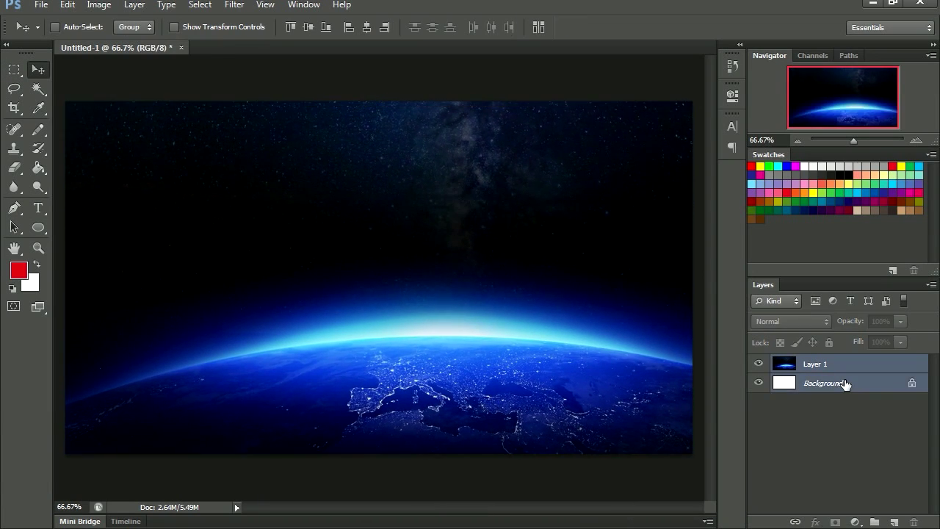
pyautogui.hotkey('ctrl', 'e')
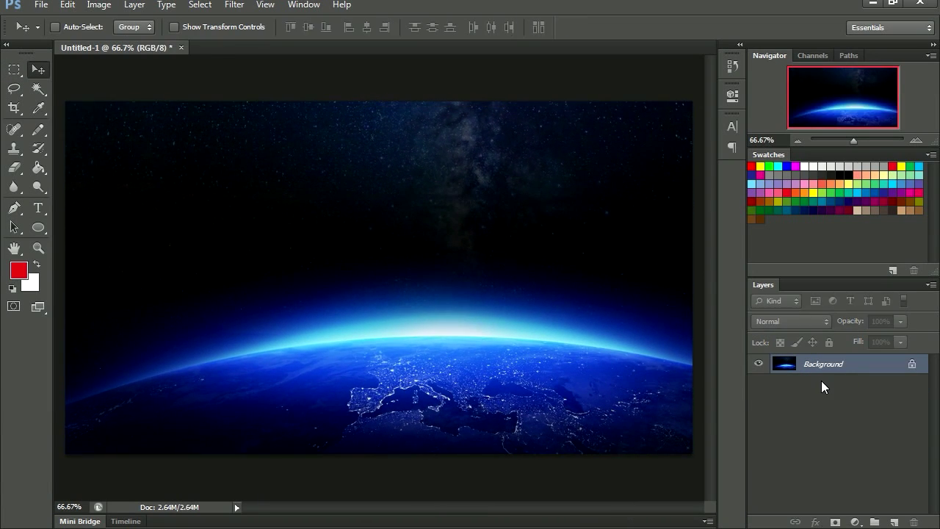
# Step: Save the image as earth.jpg in the Animation folder, accepting the JPEG options
pyautogui.hotkey('ctrl', 's')
pyautogui.click(365, 345)
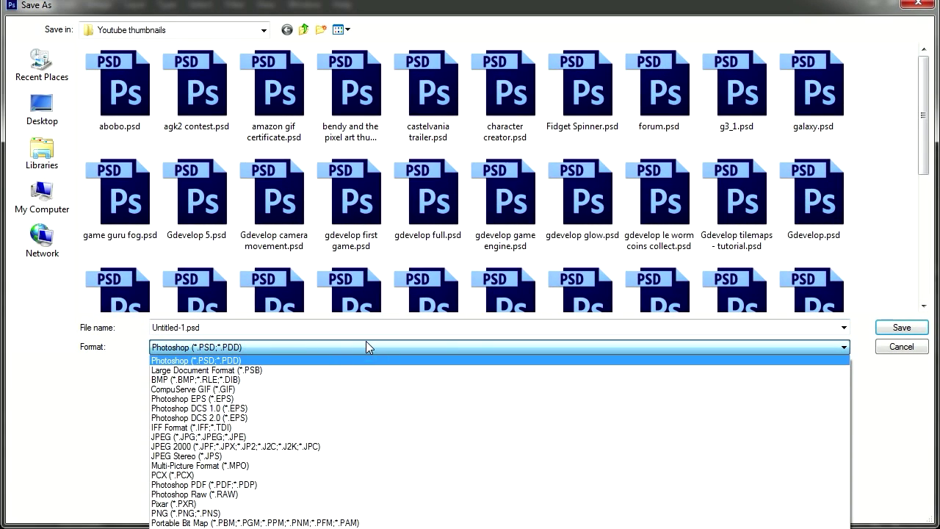
pyautogui.click(214, 436)
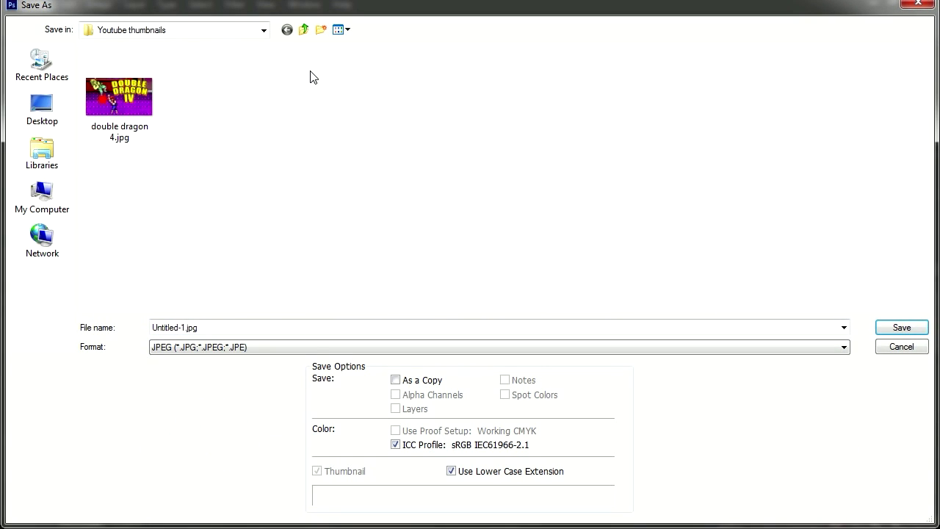
pyautogui.click(307, 31)
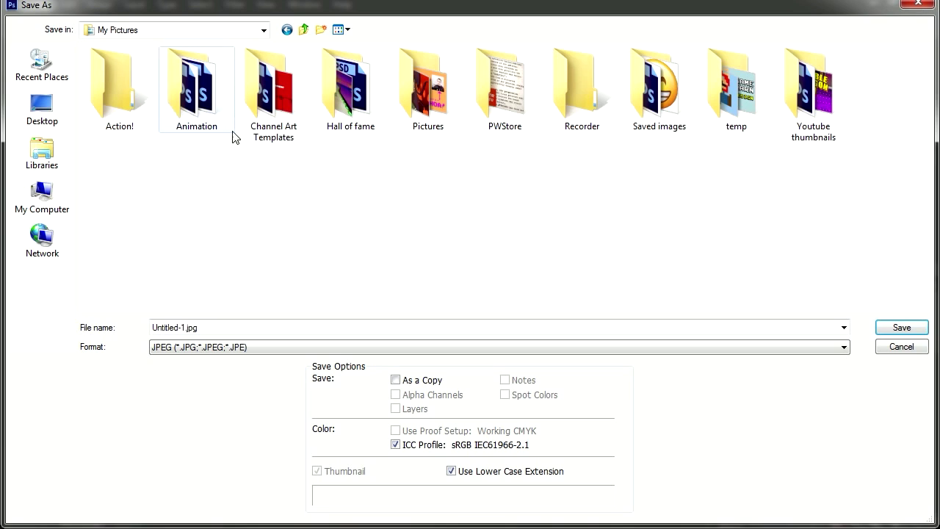
pyautogui.click(203, 107)
pyautogui.doubleClick(203, 106)
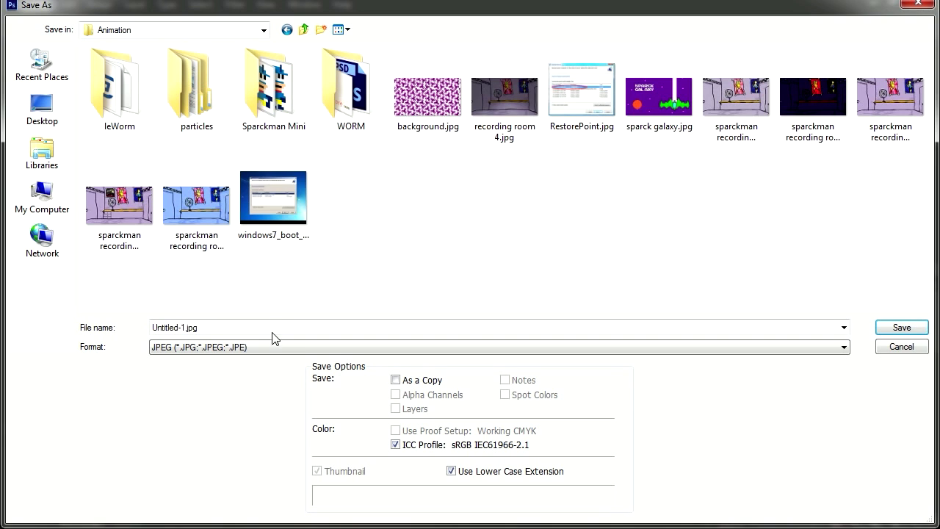
pyautogui.doubleClick(214, 327)
pyautogui.press('BackSpace')
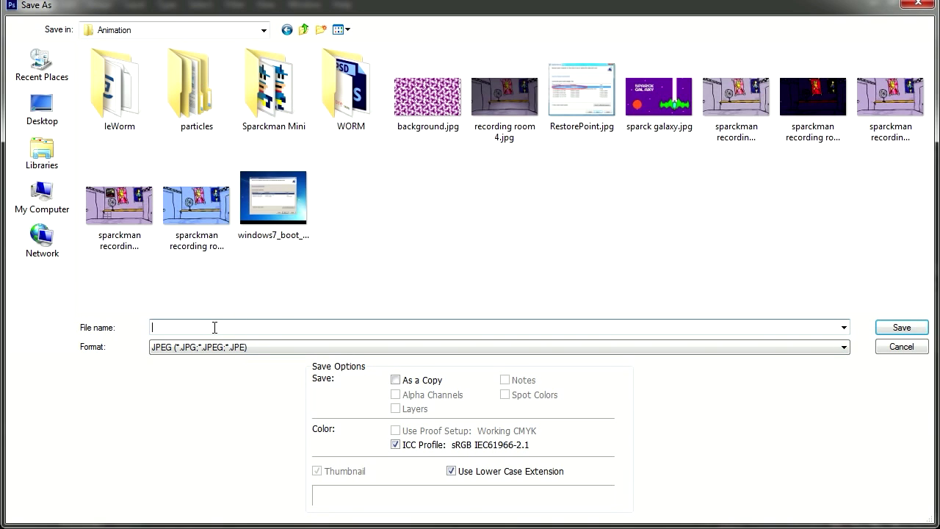
pyautogui.write('earth')
pyautogui.press('Return')
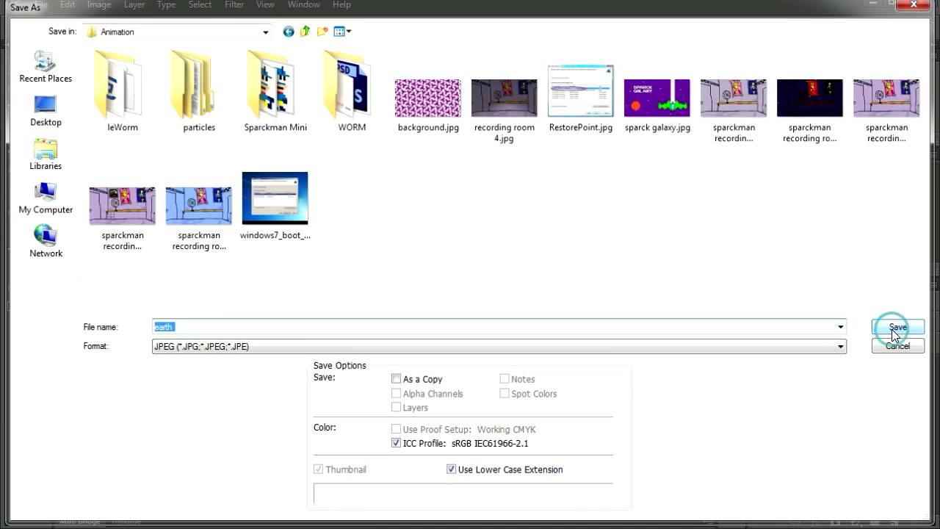
pyautogui.click(556, 129)
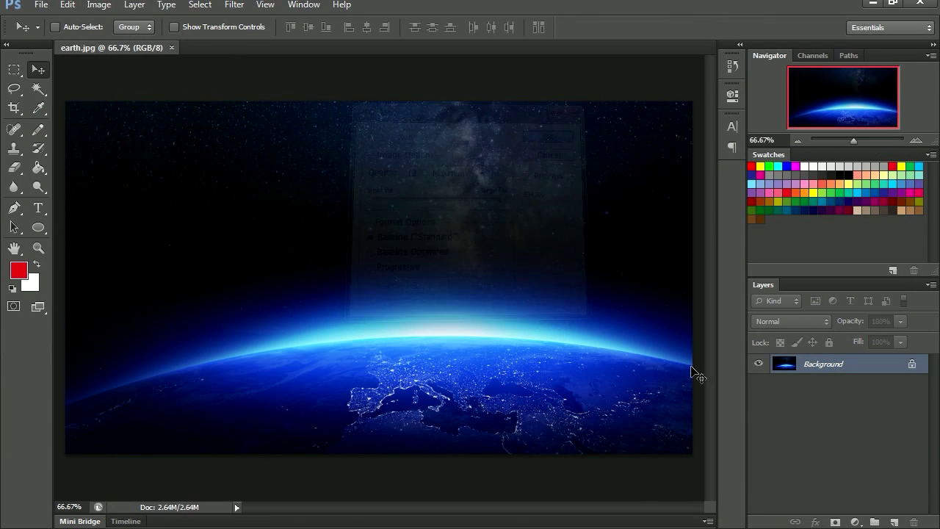
# Step: Import earth.jpg from Pictures > Animation and move its clip to 0 s on the timeline
pyautogui.click(28, 38)
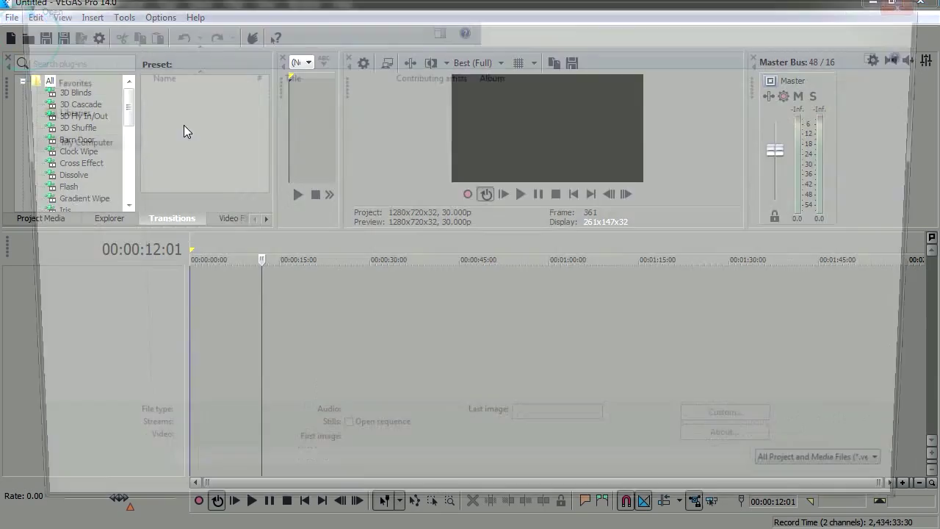
pyautogui.click(59, 216)
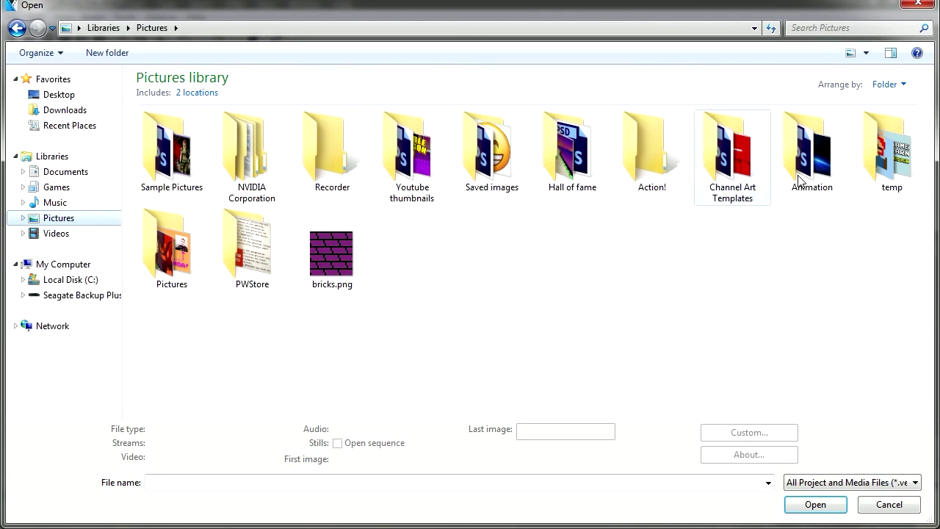
pyautogui.doubleClick(812, 151)
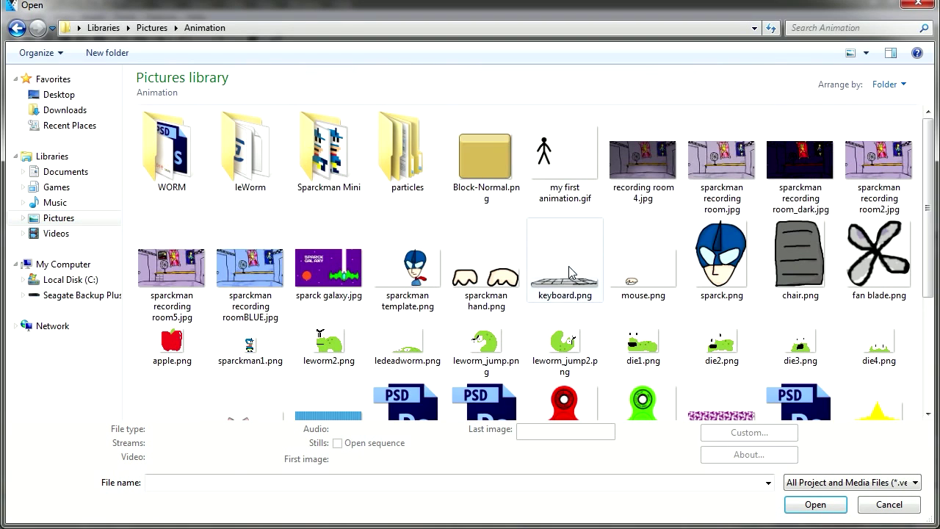
pyautogui.click(431, 290)
pyautogui.scroll(-5, 431, 300)
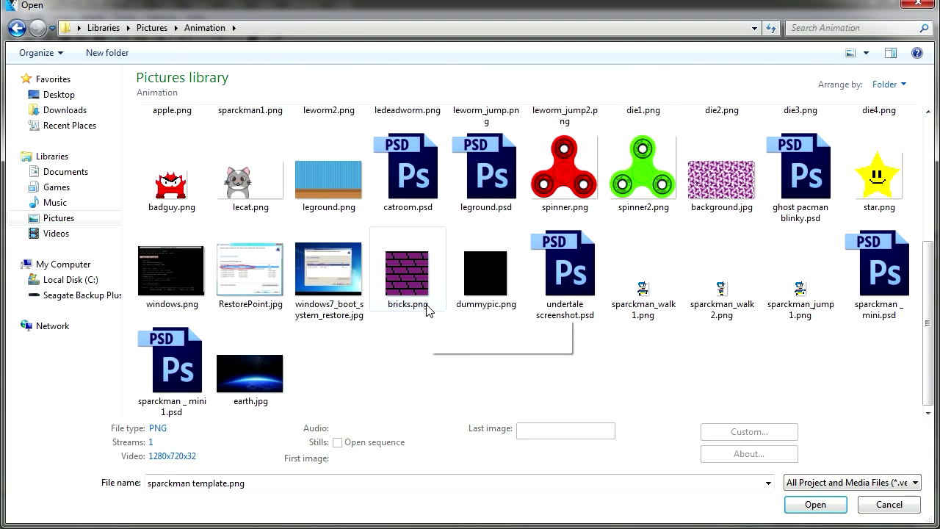
pyautogui.doubleClick(269, 386)
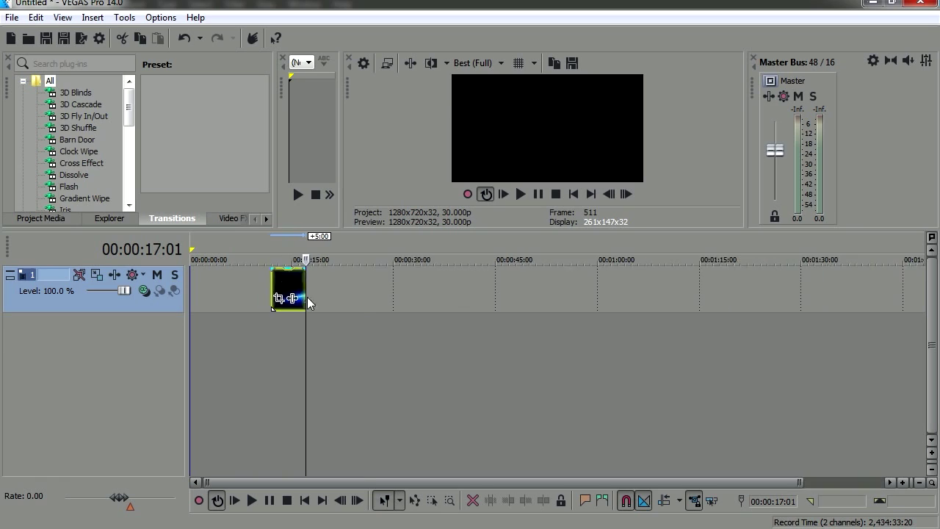
pyautogui.scroll(3, 306, 294)
pyautogui.moveTo(367, 282); pyautogui.dragTo(185, 282)
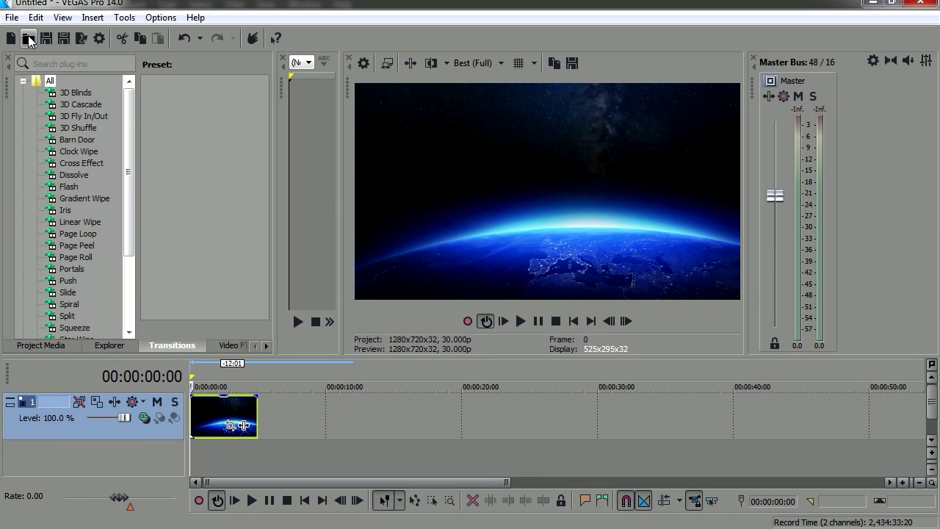
# Step: Import lefire0001.png from particles > le fire as an image sequence, matching project settings
pyautogui.click(29, 39)
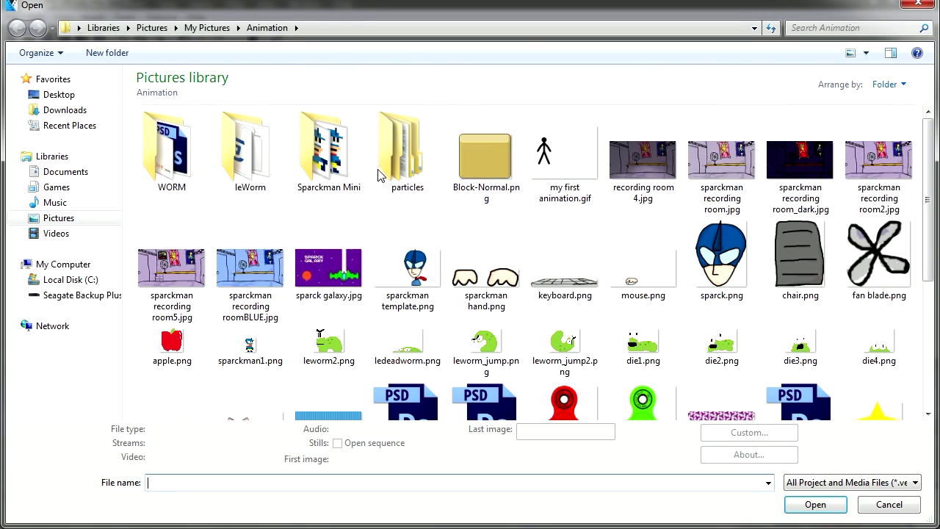
pyautogui.doubleClick(416, 157)
pyautogui.doubleClick(183, 160)
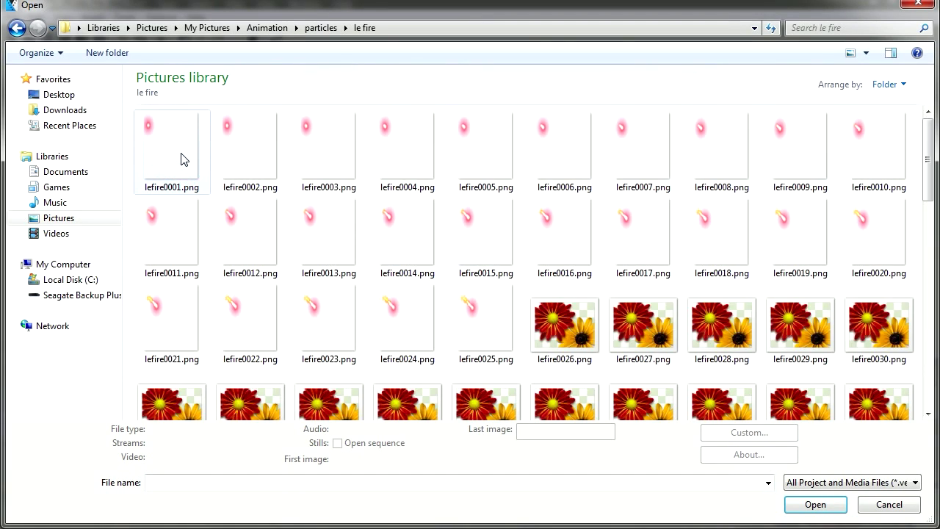
pyautogui.click(175, 156)
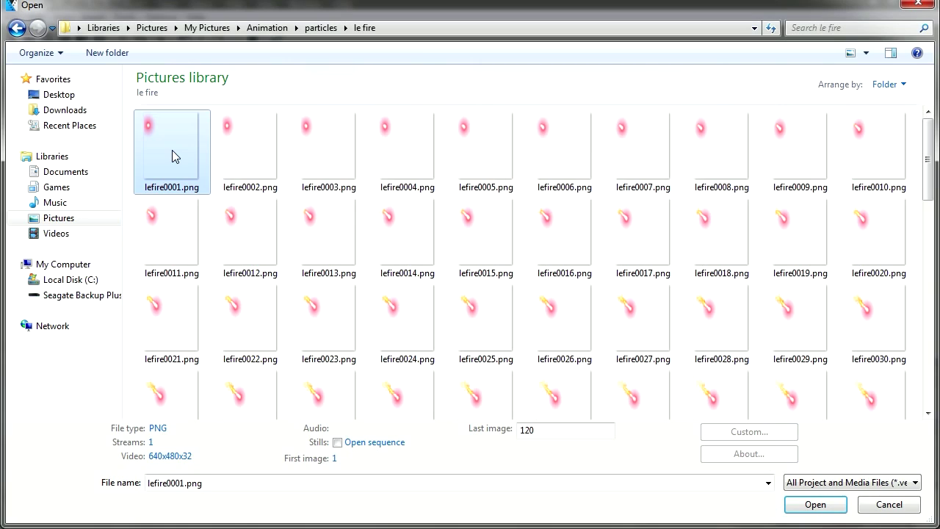
pyautogui.click(338, 442)
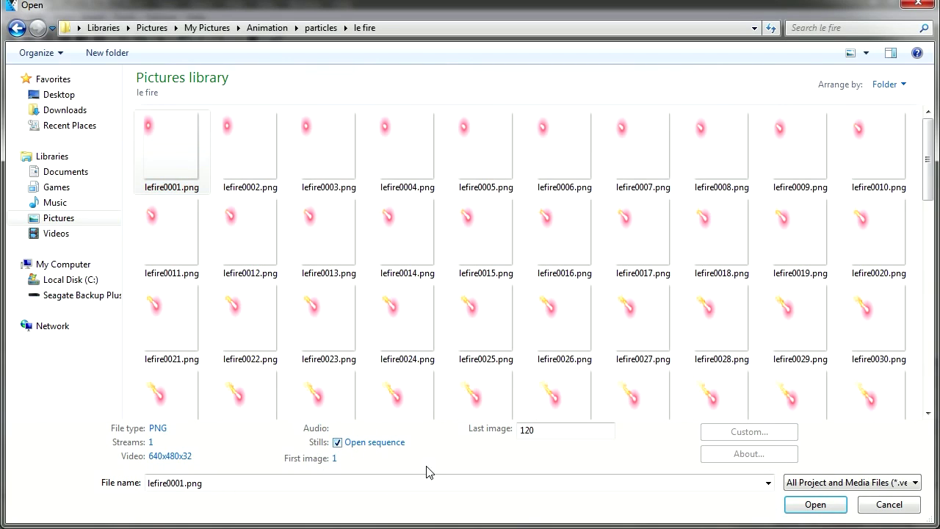
pyautogui.click(816, 505)
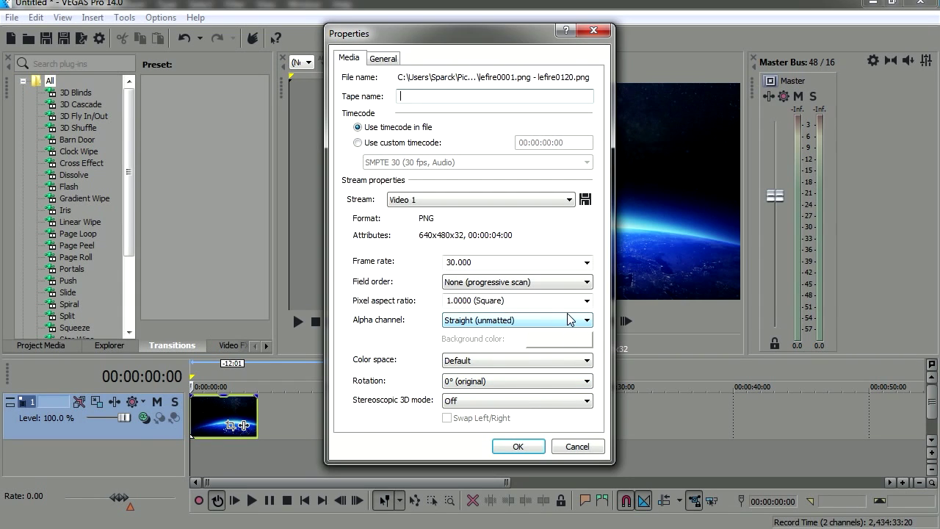
pyautogui.click(519, 446)
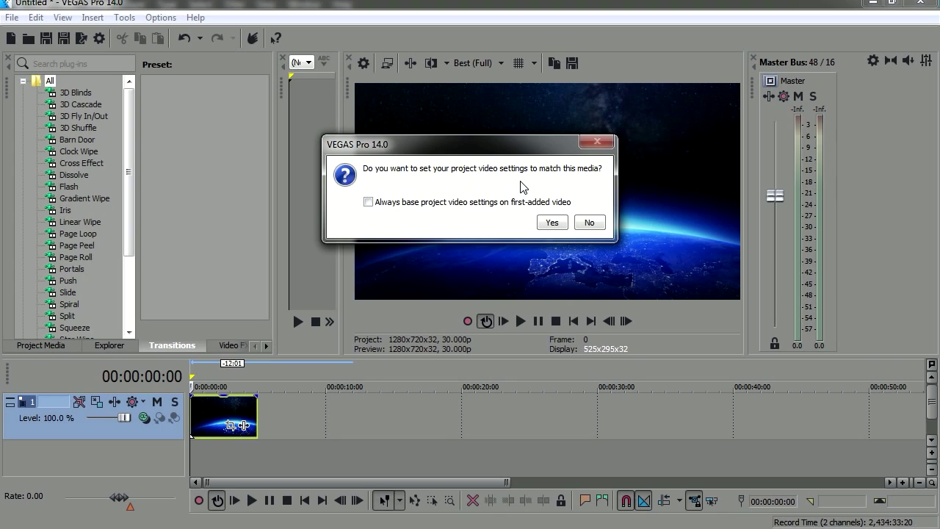
pyautogui.click(552, 222)
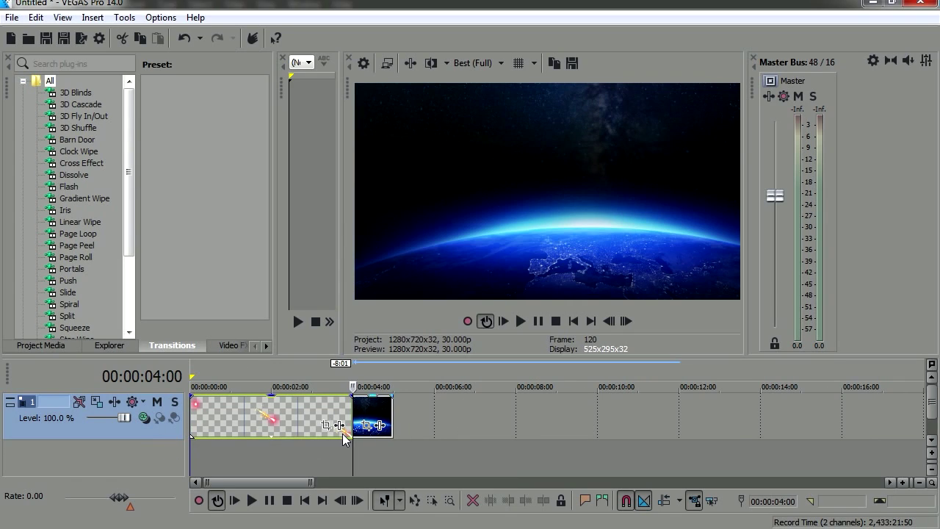
# Step: Add a new video track and place the lefire fireball clip on the top track at 0 s
pyautogui.rightClick(147, 453)
pyautogui.click(184, 492)
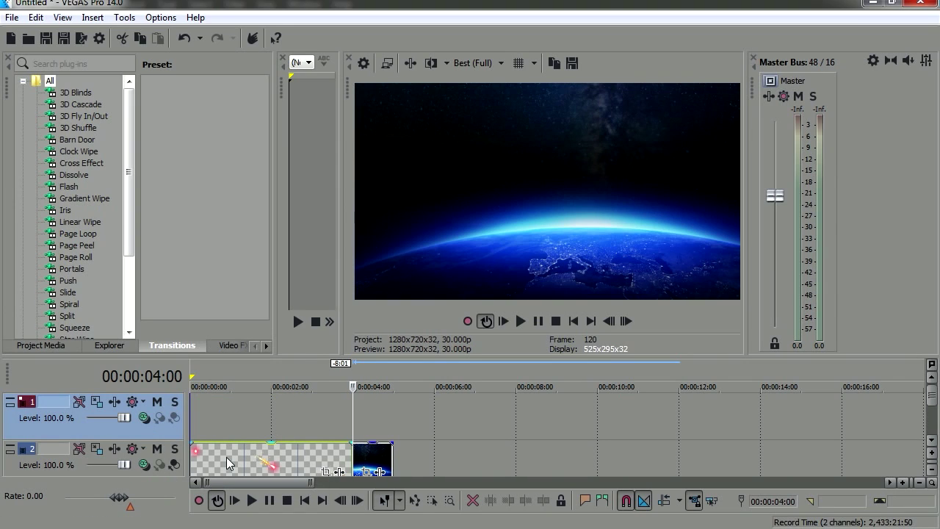
pyautogui.moveTo(206, 477); pyautogui.dragTo(208, 429)
# Step: Rewind to the project start and play the fireball-over-earth composite in the preview
pyautogui.moveTo(308, 370); pyautogui.dragTo(130, 412)
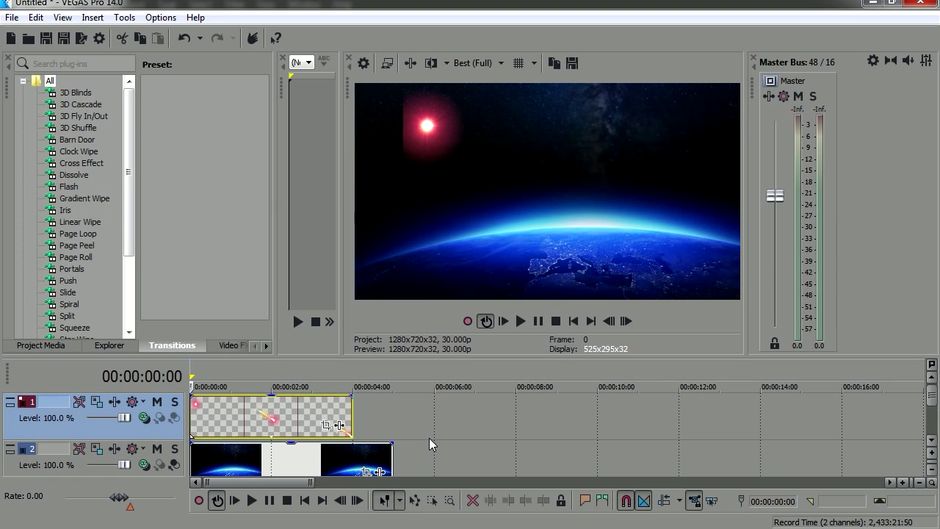
pyautogui.click(520, 321)
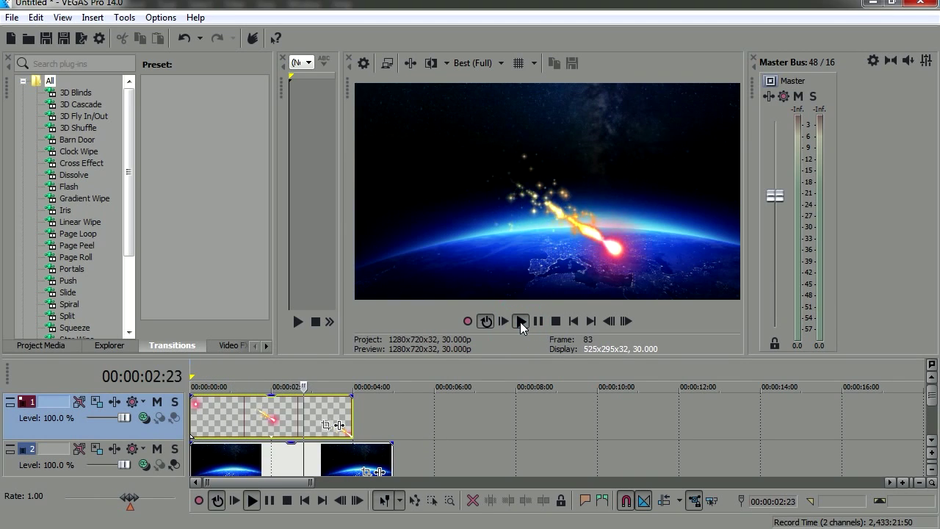
pyautogui.moveTo(237, 409)
pyautogui.mouseDown()
pyautogui.moveTo(210, 409)
pyautogui.moveTo(304, 431)
pyautogui.moveTo(190, 417)
pyautogui.mouseUp()
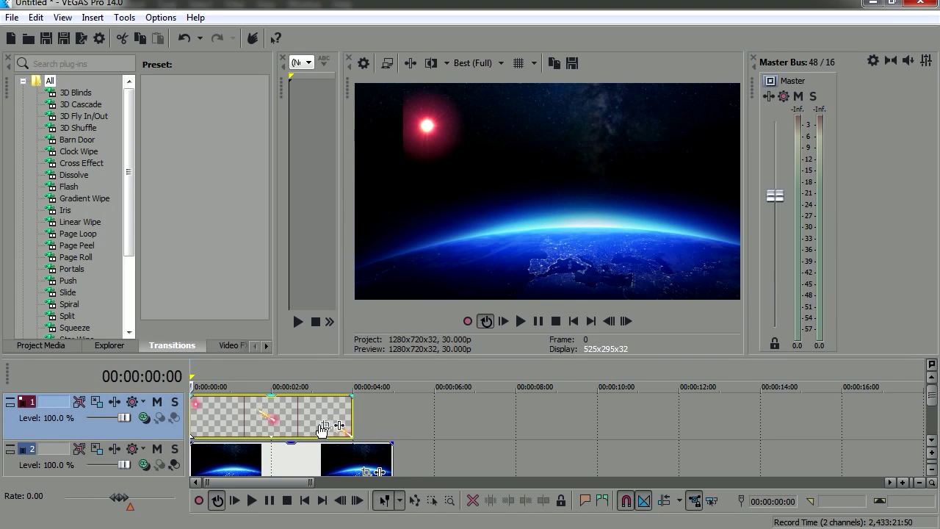
# Step: Turn off Maintain aspect ratio in the lefire event's properties so it fills the widescreen frame
pyautogui.rightClick(294, 425)
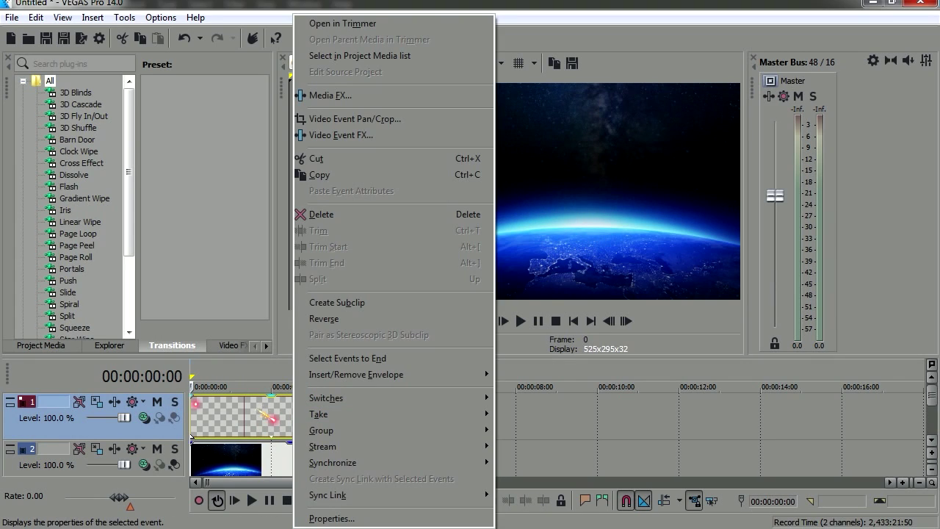
pyautogui.click(332, 518)
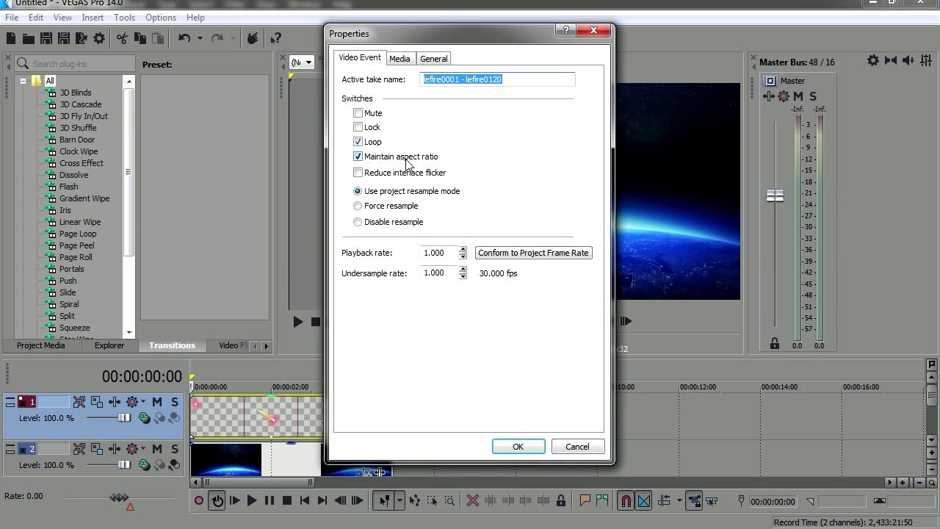
pyautogui.click(501, 444)
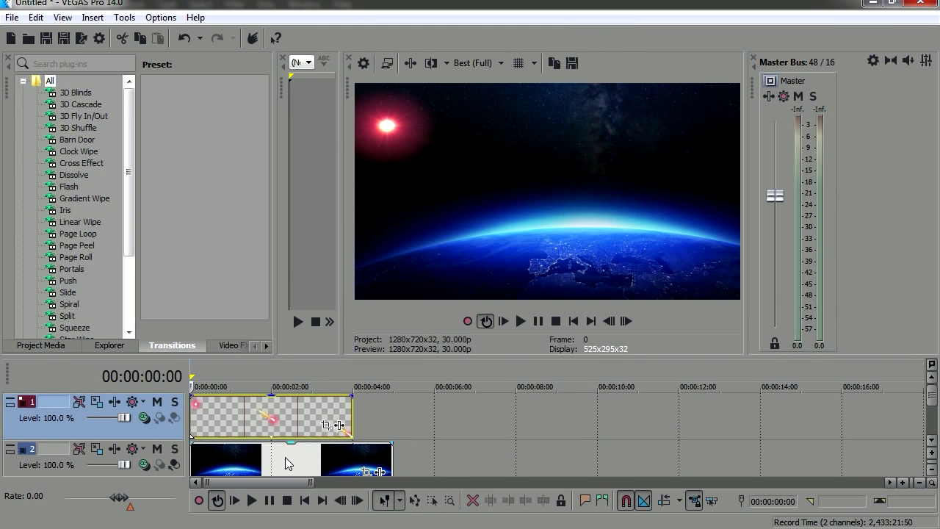
# Step: Replay the composite from the beginning, then stop and select the earth clip
pyautogui.click(521, 322)
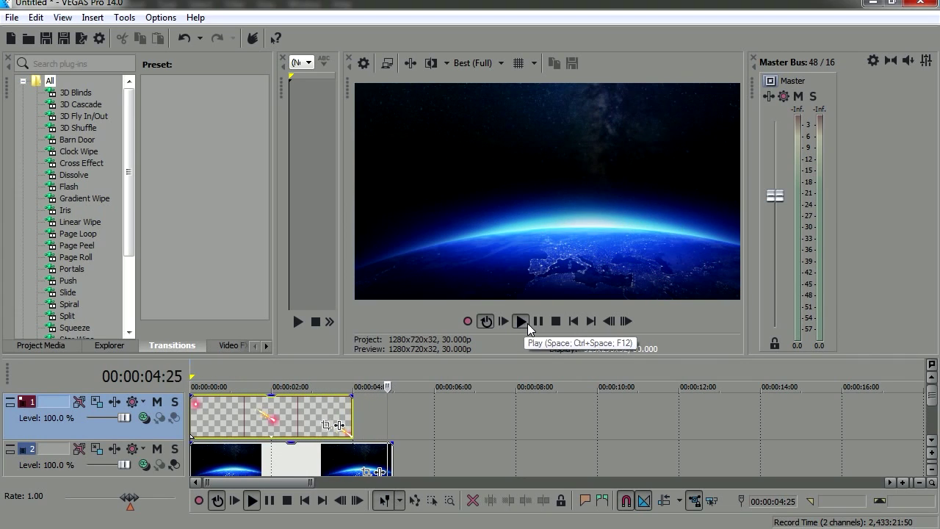
pyautogui.click(526, 324)
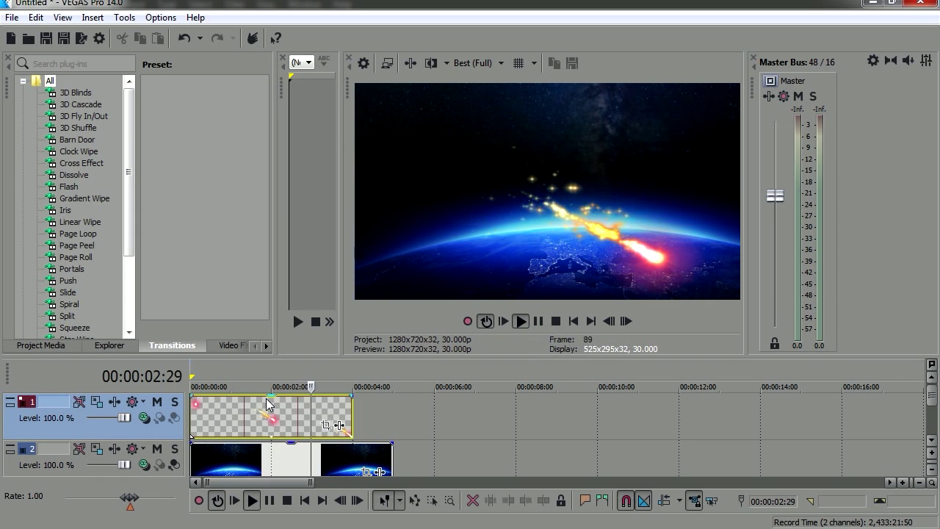
pyautogui.press('space')
pyautogui.click(340, 422)
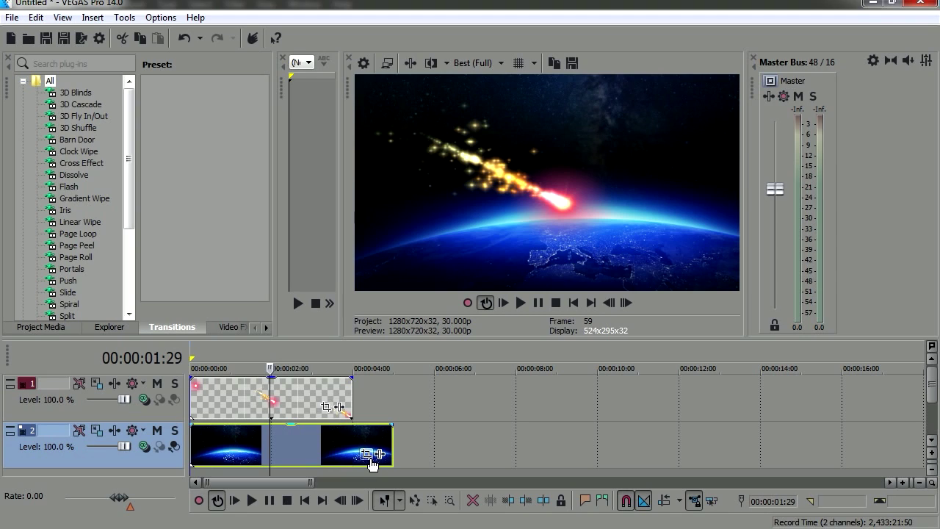
# Step: Shrink and reposition the earth clip's Pan/Crop frame so the glowing horizon sits lower and larger
pyautogui.click(371, 456)
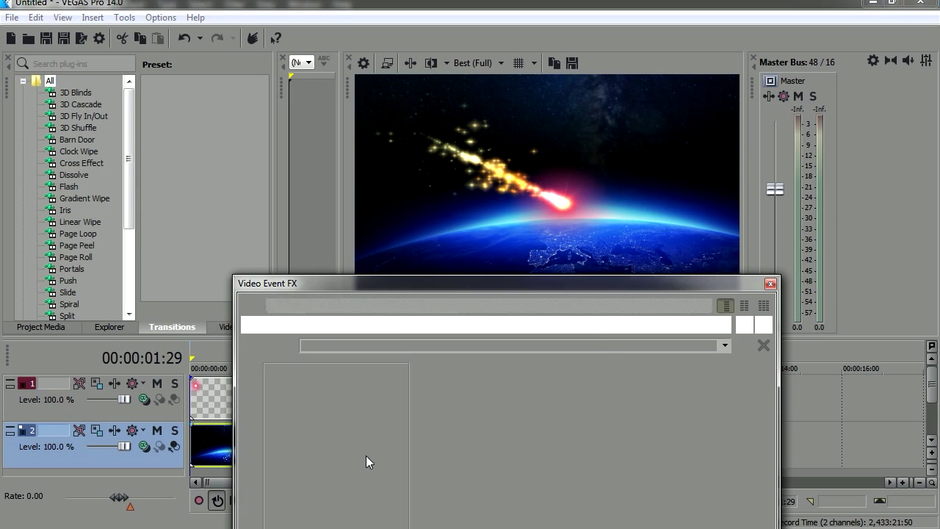
pyautogui.moveTo(566, 281); pyautogui.dragTo(499, 224)
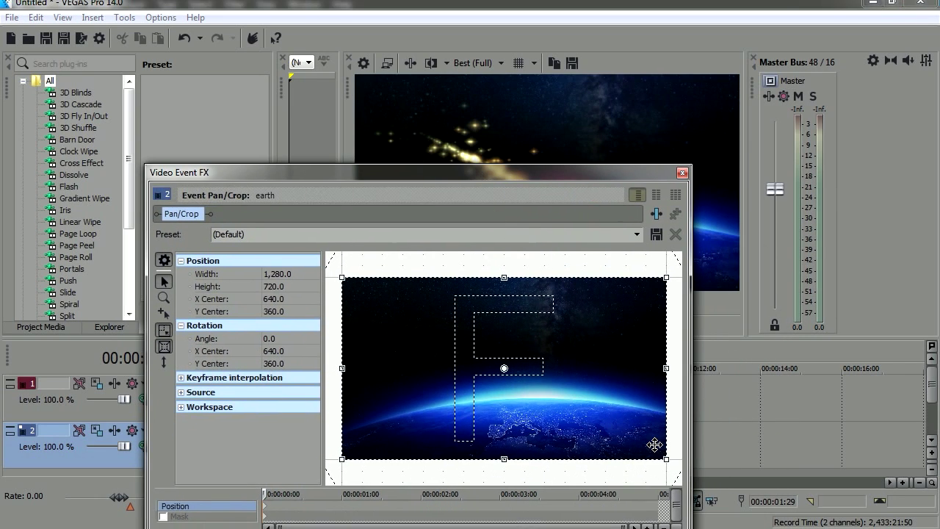
pyautogui.moveTo(650, 448); pyautogui.dragTo(600, 416)
pyautogui.moveTo(538, 392); pyautogui.dragTo(538, 379)
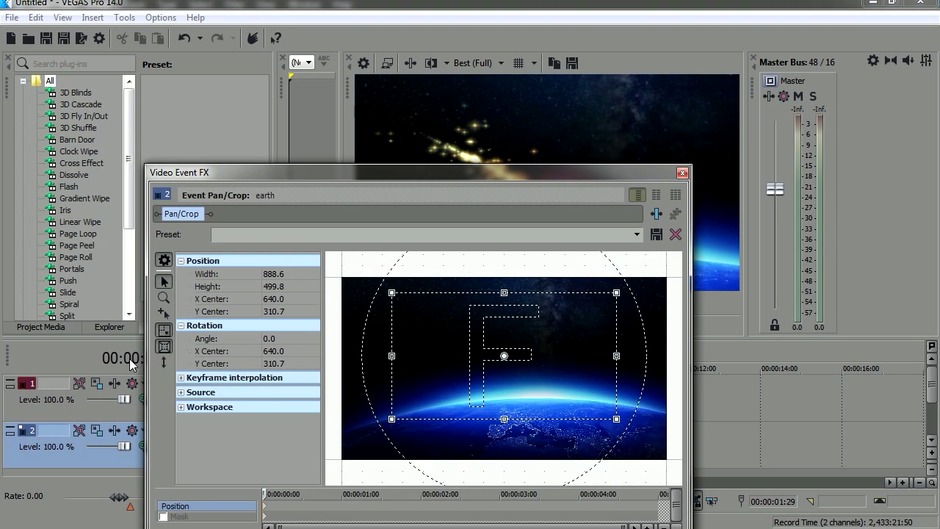
pyautogui.moveTo(438, 355); pyautogui.dragTo(394, 341)
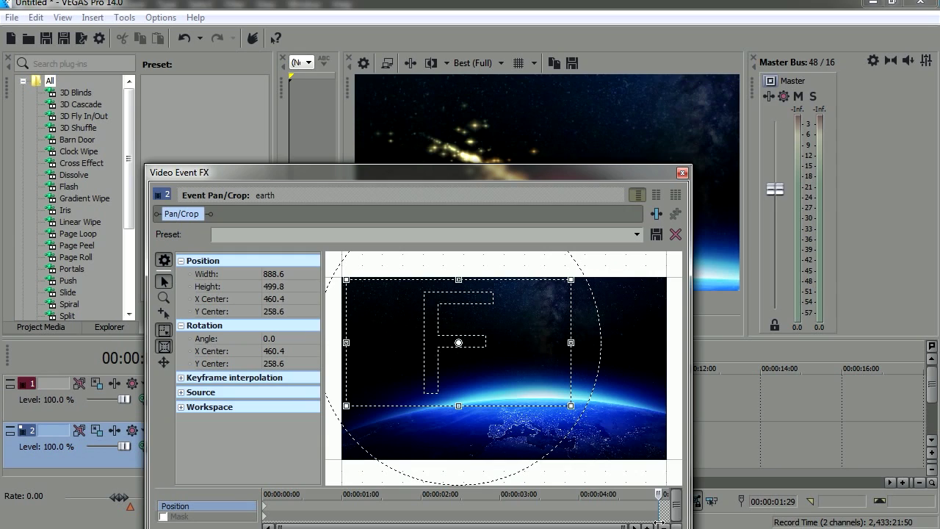
pyautogui.moveTo(396, 326); pyautogui.dragTo(456, 359)
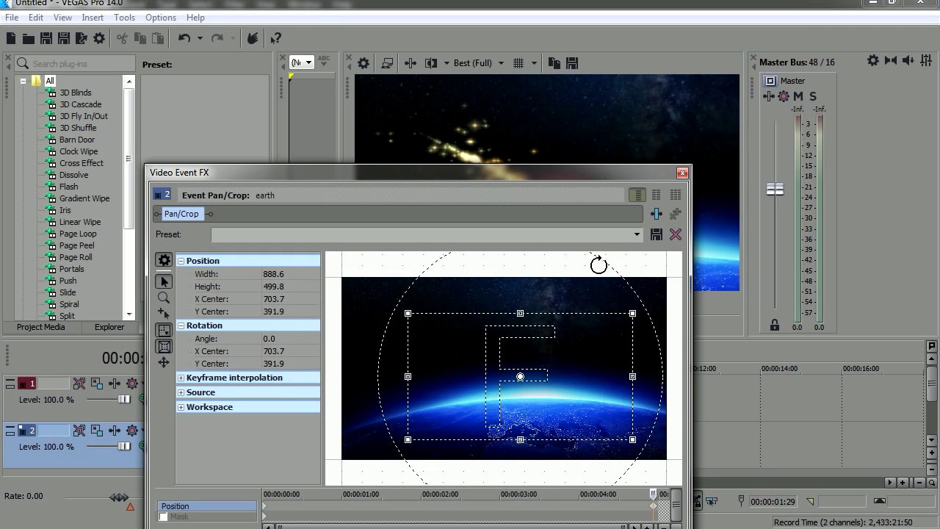
pyautogui.click(682, 171)
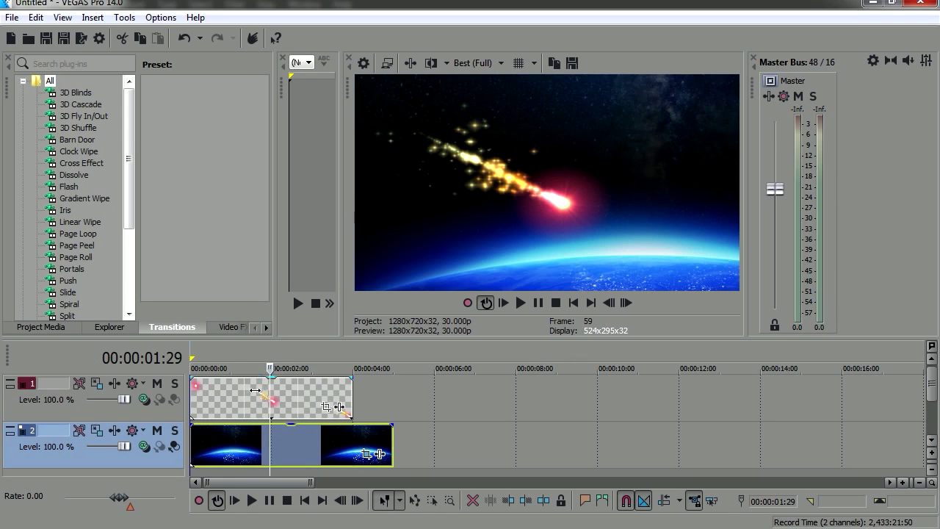
# Step: Play the reframed meteor-over-earth composite from the start of the timeline, then stop playback
pyautogui.press('Home')
pyautogui.press('space')
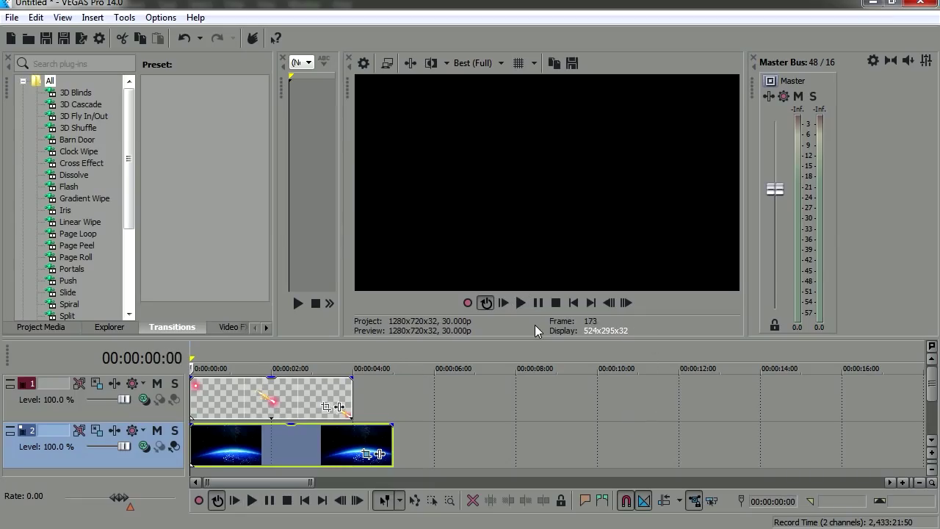
pyautogui.click(520, 301)
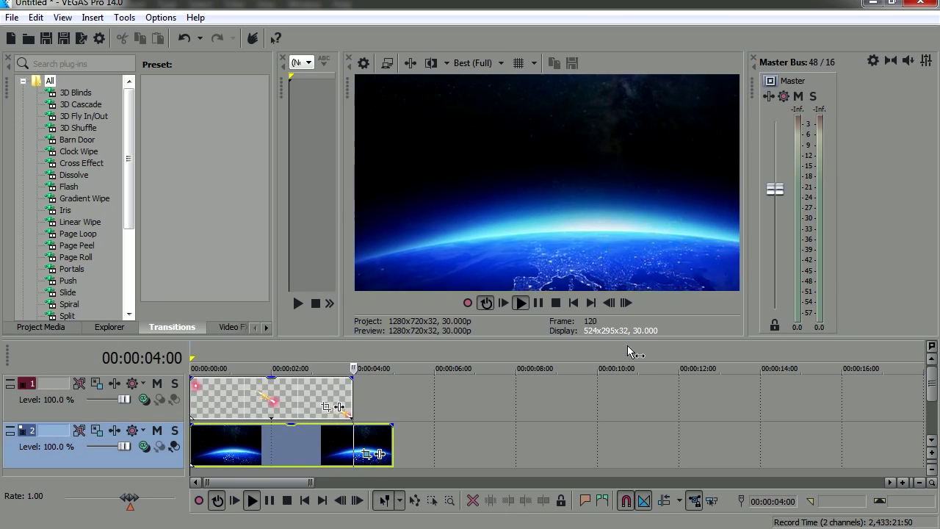
pyautogui.press('space')
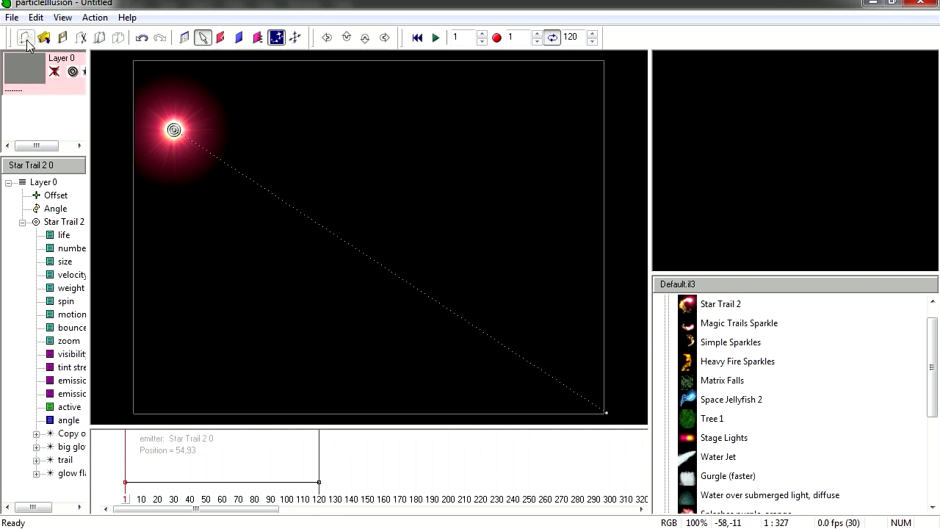
# Step: Start a new particleIllusion project without saving the old one, and enlarge the preview pane
pyautogui.click(25, 41)
pyautogui.click(481, 298)
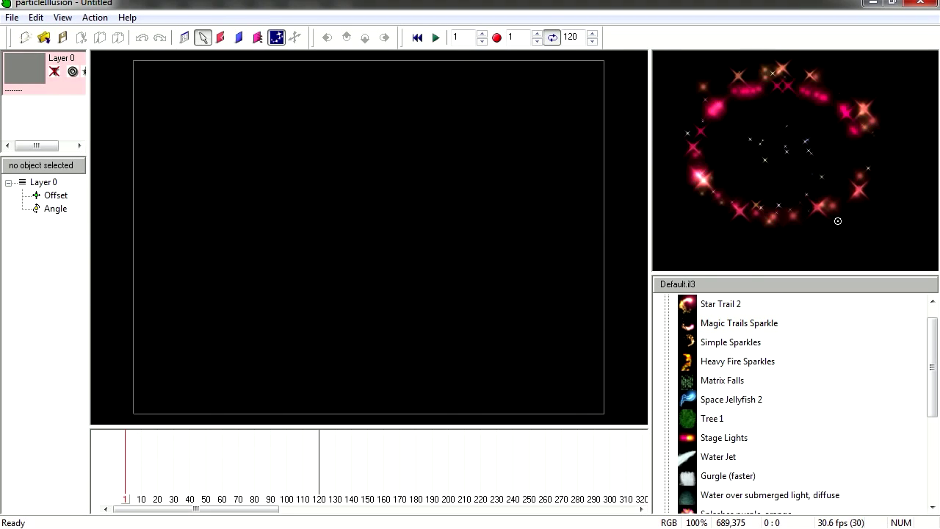
pyautogui.moveTo(692, 275); pyautogui.dragTo(692, 328)
# Step: Return to particleIllusion and preview the Matrix Falls preset, moving its emitter around the stage
pyautogui.click(872, 3)
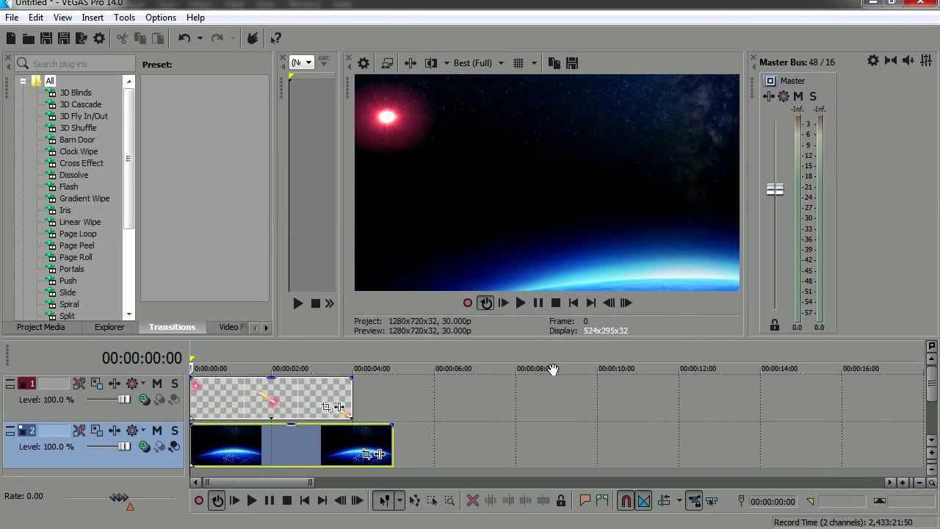
pyautogui.hotkey('alt', 'Tab')
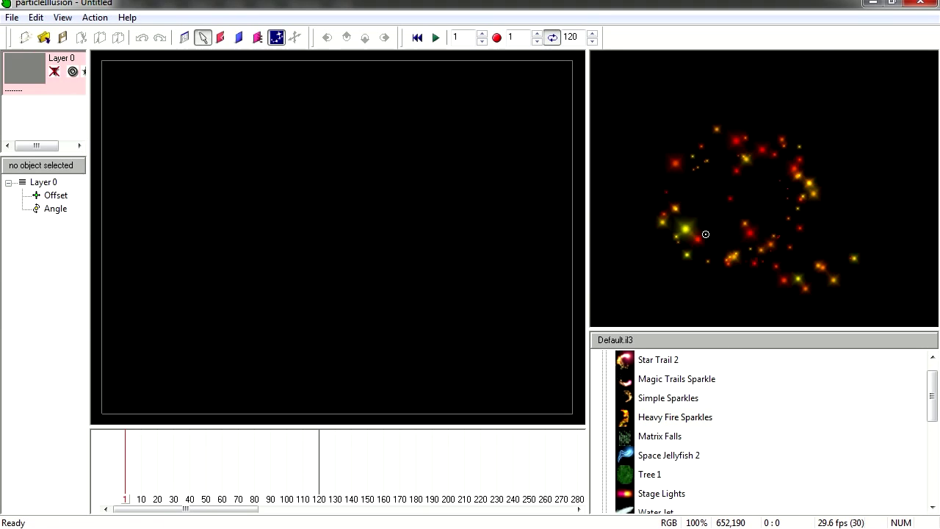
pyautogui.click(663, 440)
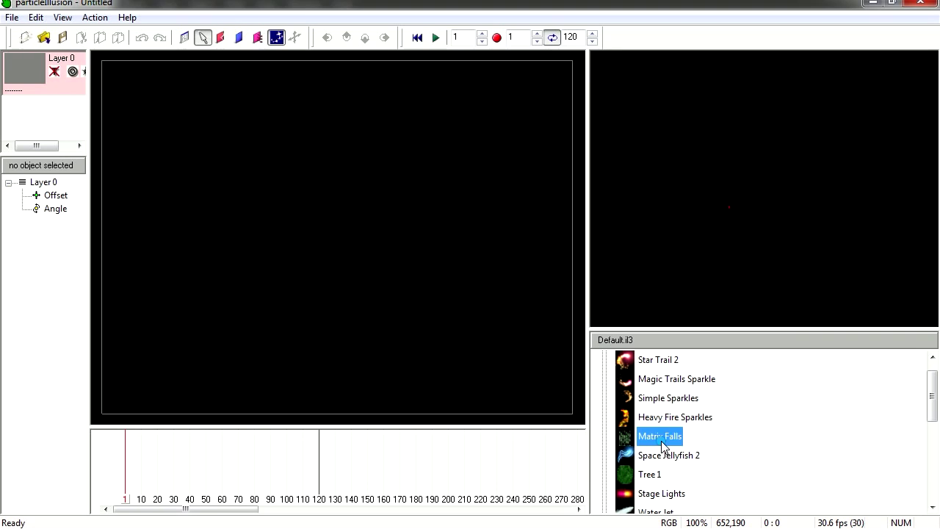
pyautogui.moveTo(653, 126); pyautogui.dragTo(666, 102)
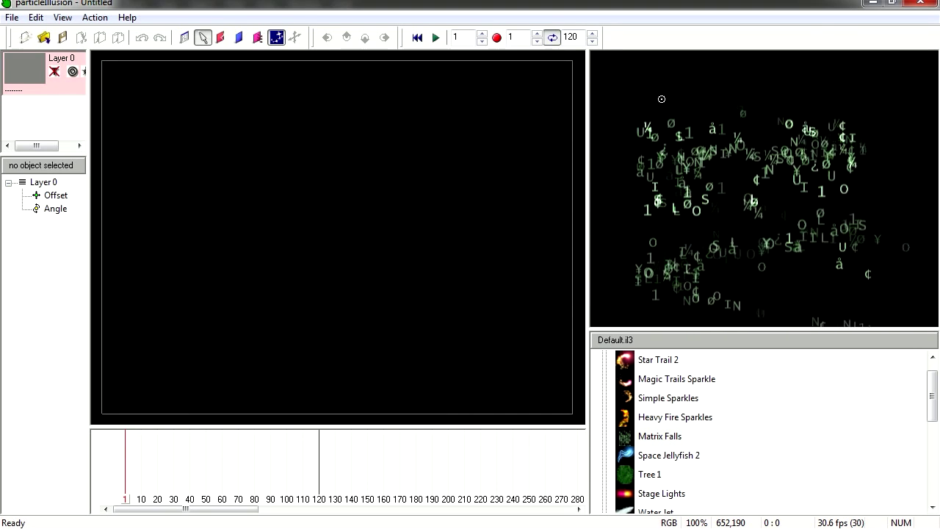
# Step: Preview the Gurgle (faster), FlashGordon, Explosion 3 and Streaky Burst library presets
pyautogui.scroll(-3, 757, 392)
pyautogui.click(757, 396)
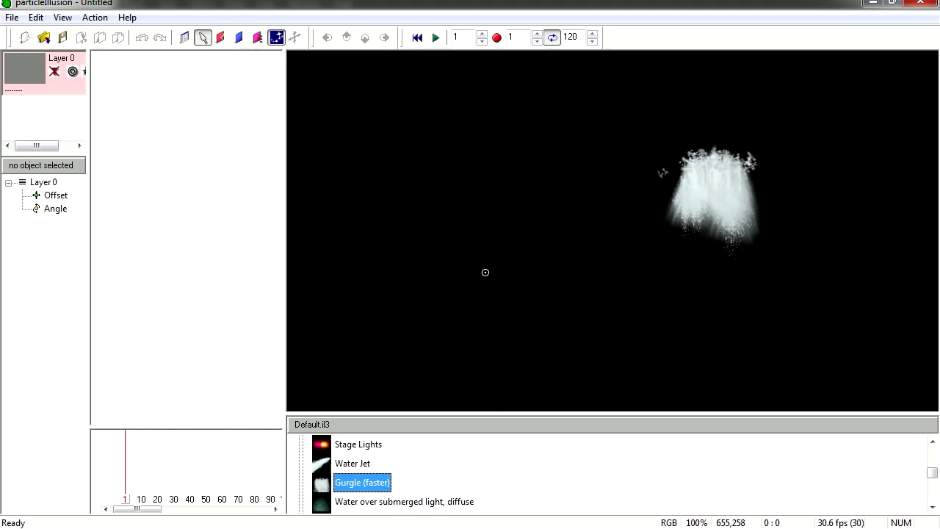
pyautogui.click(533, 215)
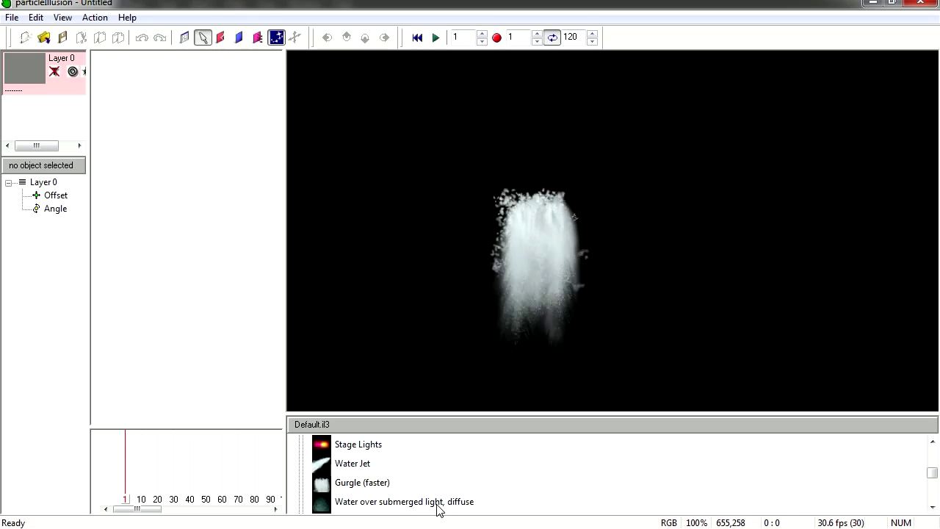
pyautogui.scroll(-3, 438, 506)
pyautogui.click(359, 462)
pyautogui.click(595, 216)
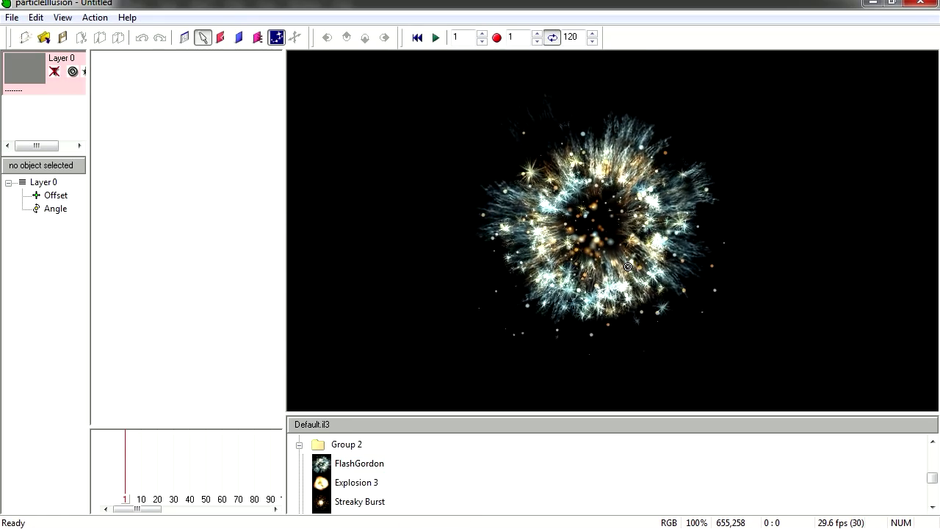
pyautogui.click(356, 482)
pyautogui.click(359, 500)
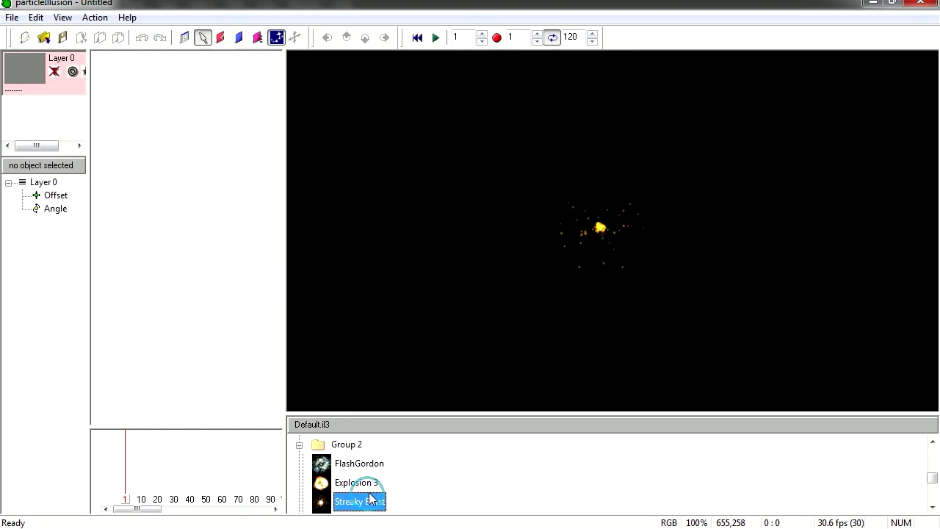
# Step: Preview Space Explosion 2, Red Comet, Fiery Smoke Trail and Shoot Smoke, sweeping the smoke emitter across the stage
pyautogui.scroll(-1, 371, 499)
pyautogui.click(366, 464)
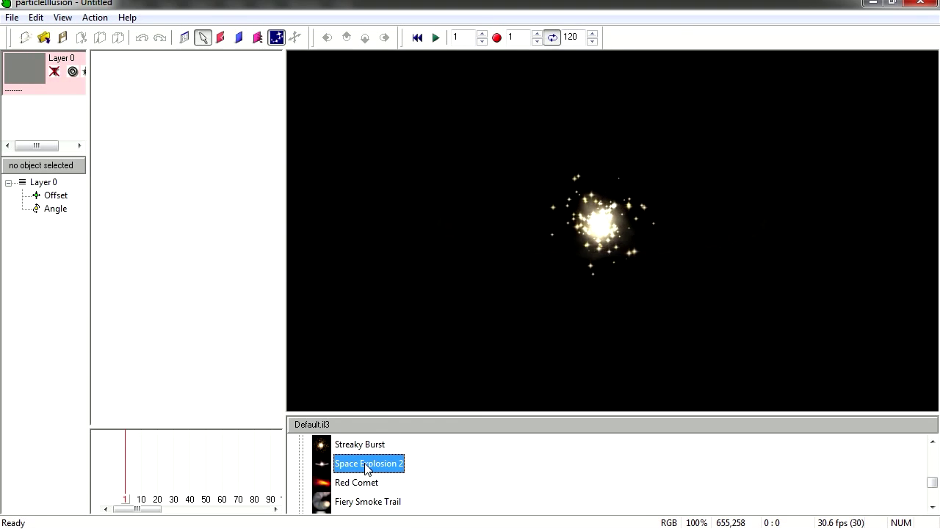
pyautogui.click(360, 483)
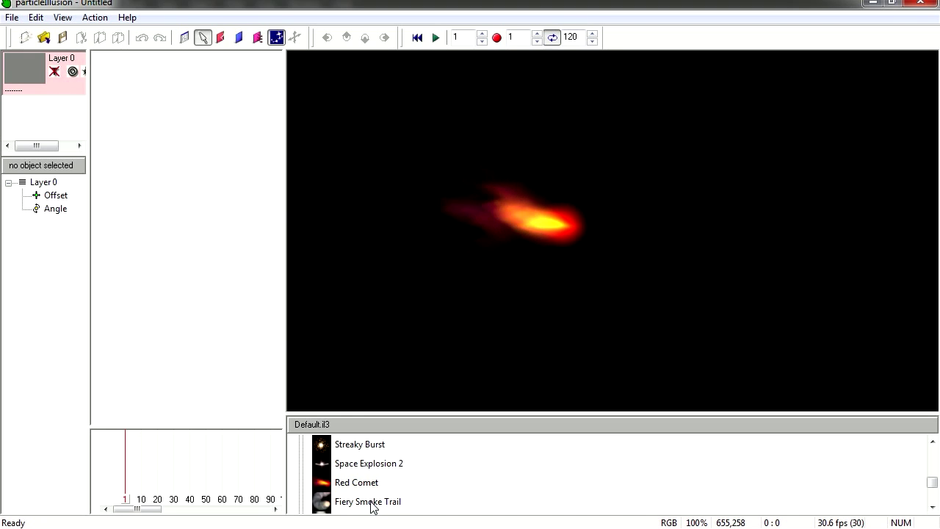
pyautogui.click(370, 501)
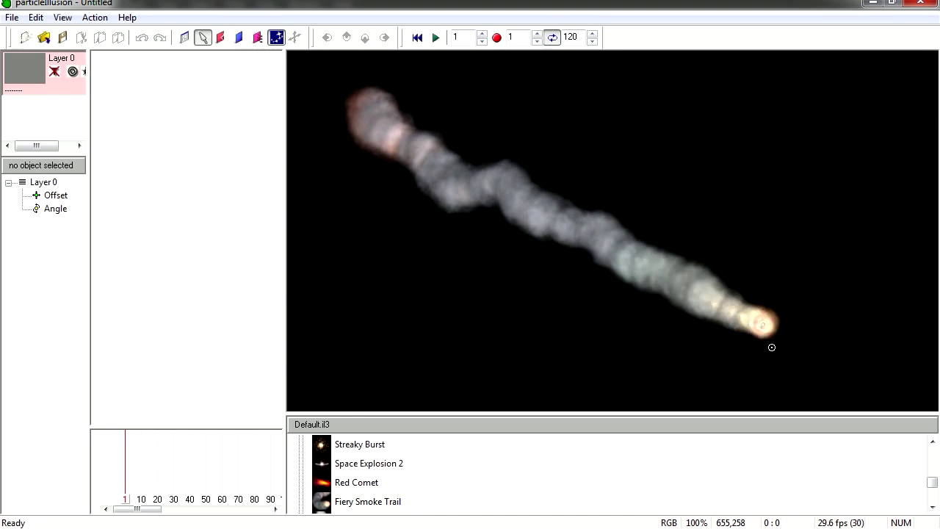
pyautogui.click(370, 507)
pyautogui.scroll(-1, 370, 506)
pyautogui.click(366, 464)
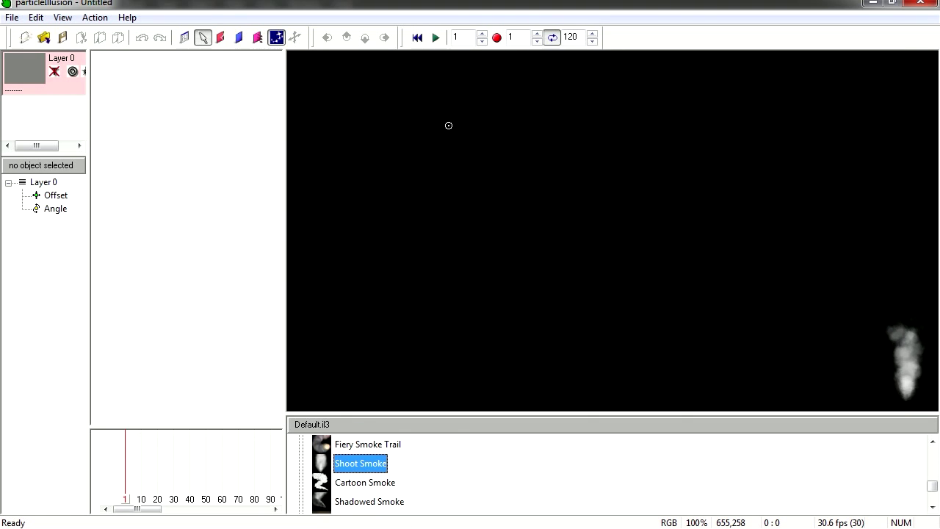
pyautogui.click(419, 116)
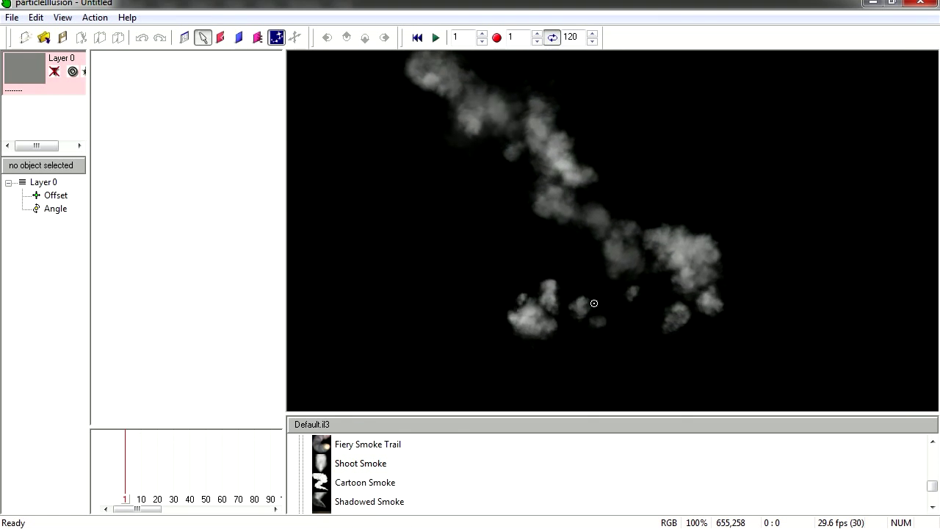
pyautogui.moveTo(594, 303); pyautogui.dragTo(506, 358)
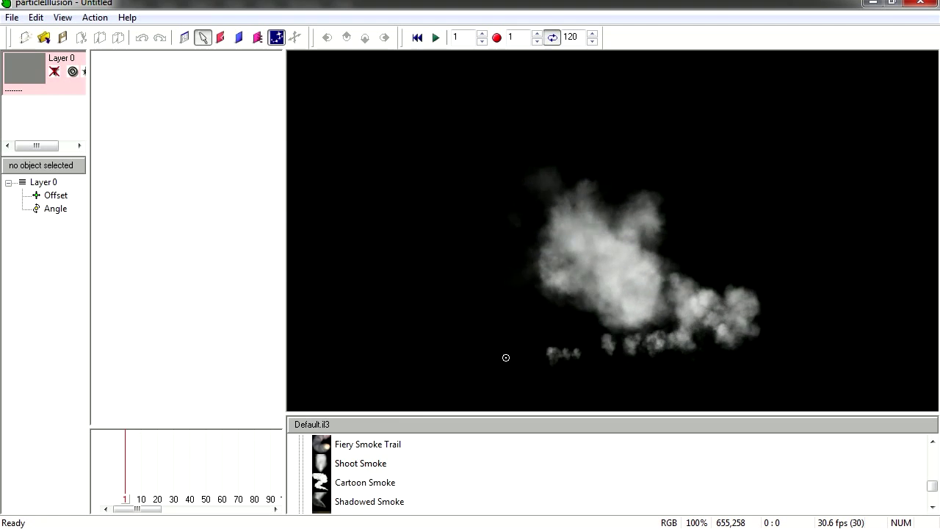